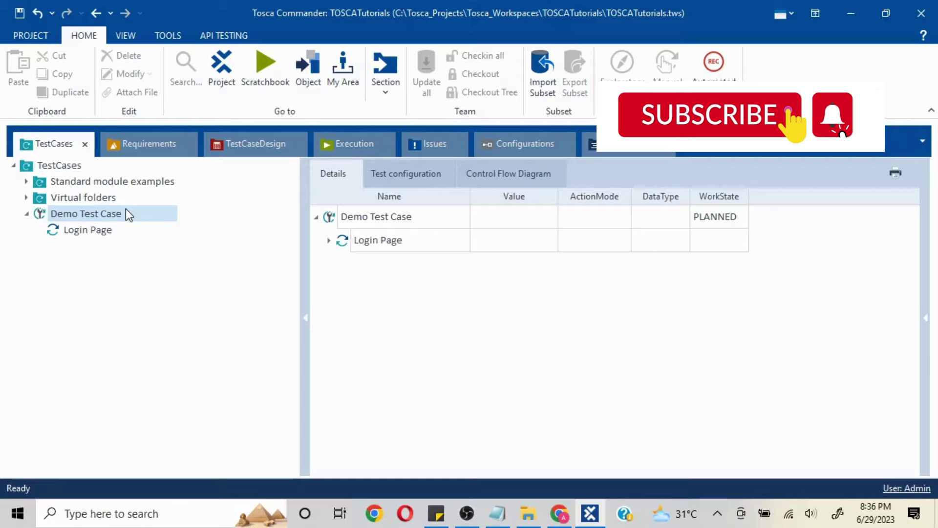
- Create a folder named PreCondition under Demo Test Case
right_click(126, 209)
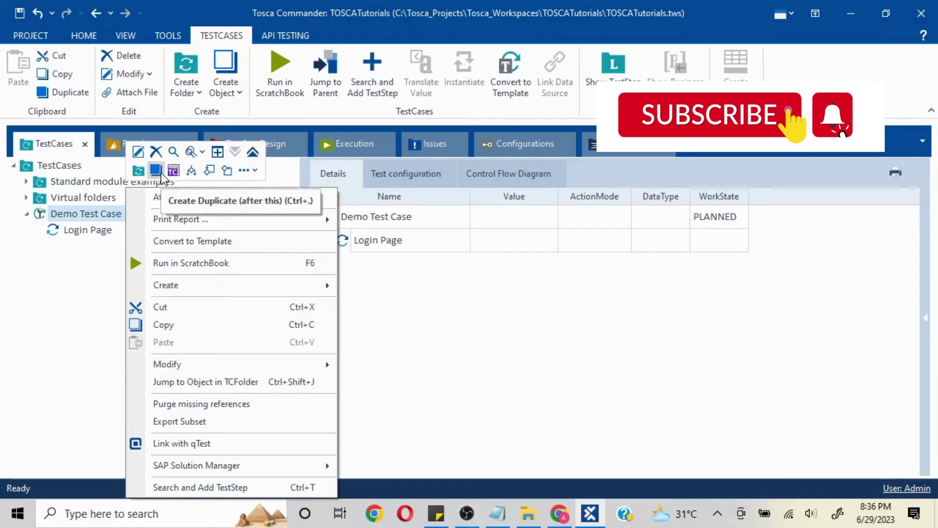
left_click(53, 204)
right_click(59, 215)
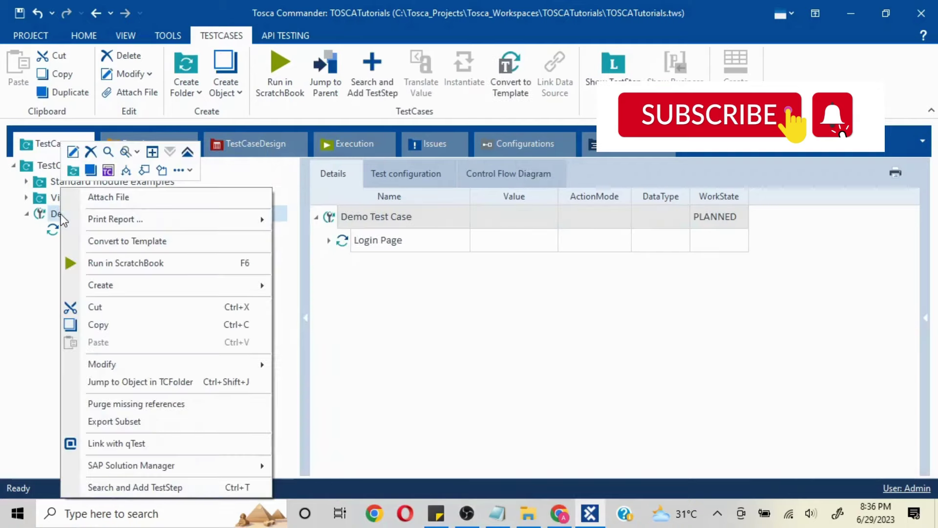
left_click(73, 171)
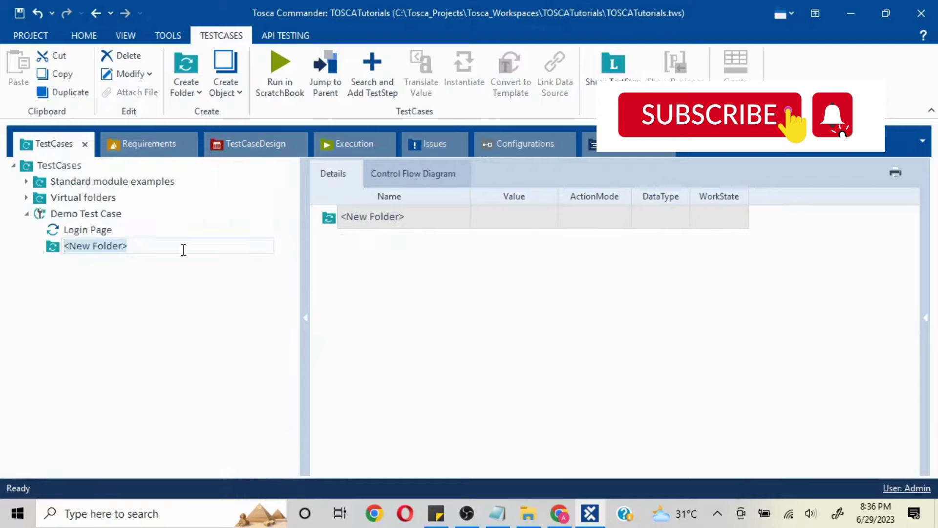
type("Pre")
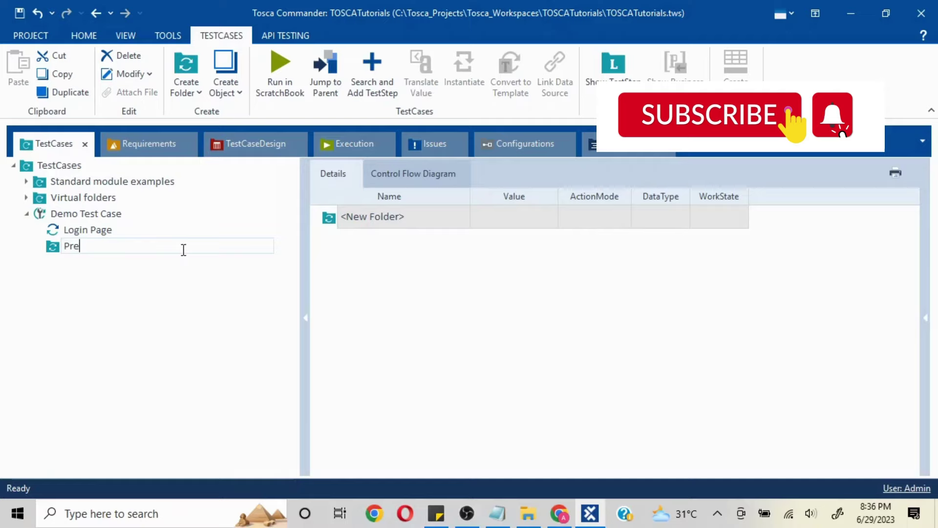
type("Condition")
key("Return")
- Add a second folder named Process under Demo Test Case
right_click(100, 215)
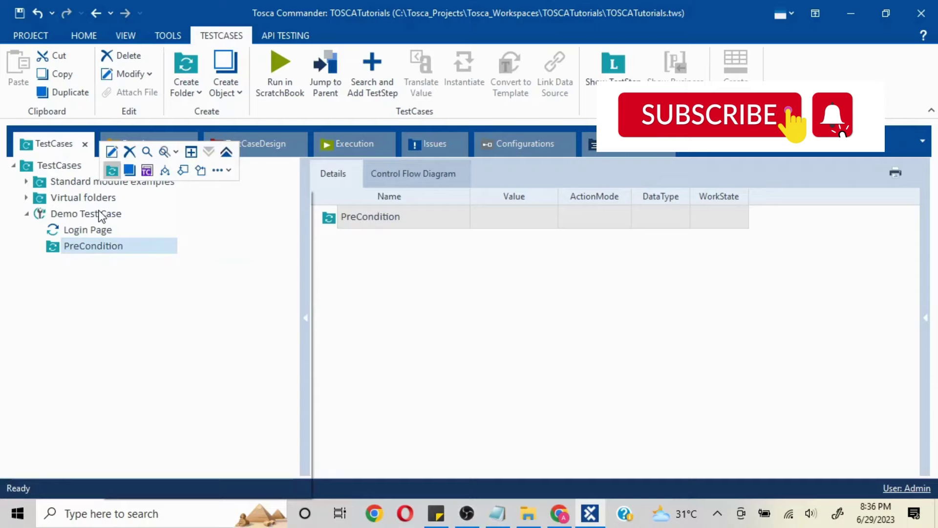
left_click(112, 170)
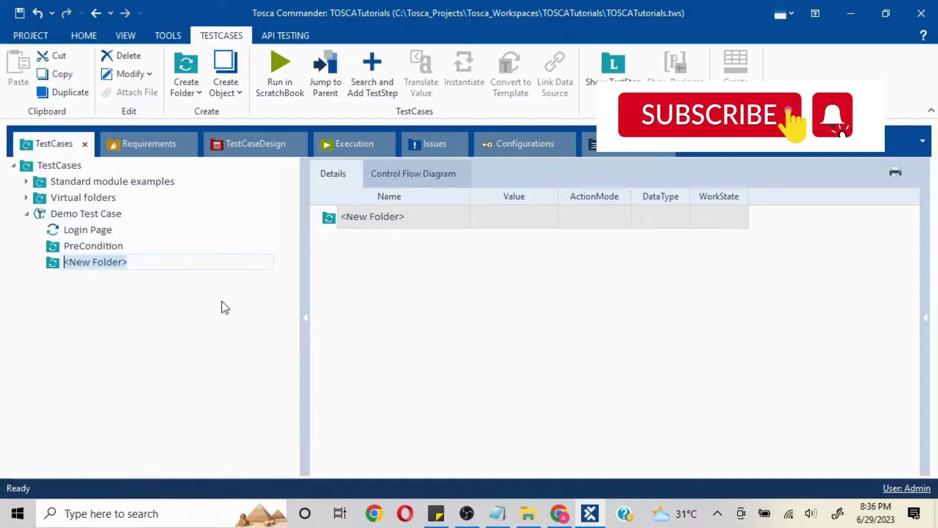
type("Process")
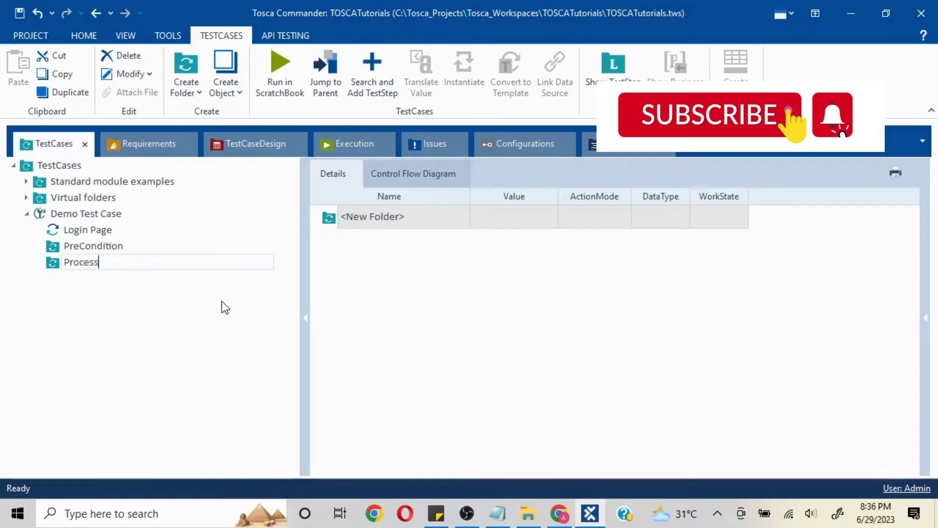
key("Return")
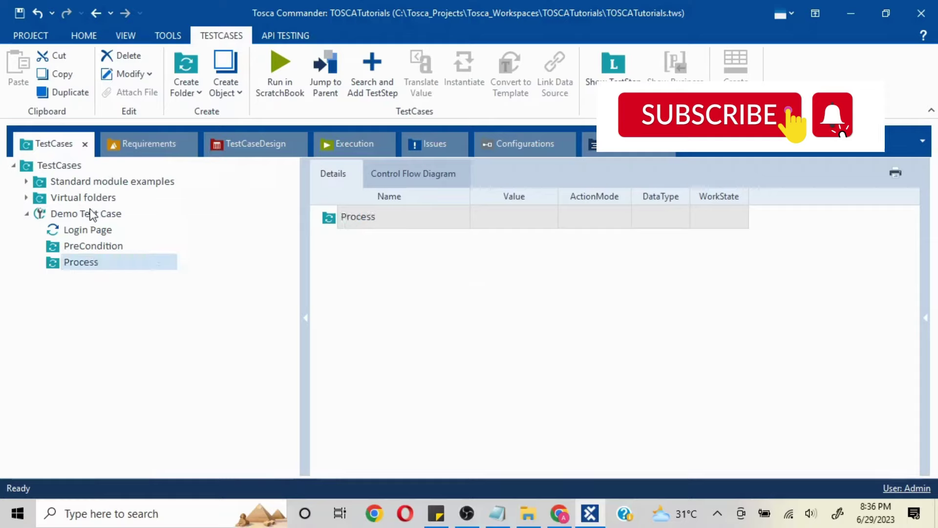
- Add a third folder named PostCondition under Demo Test Case
left_click(95, 212)
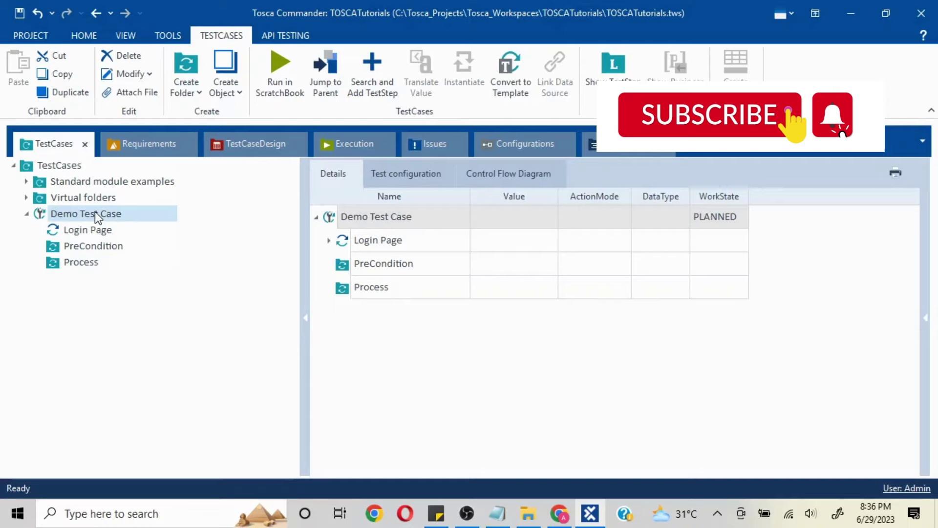
right_click(95, 212)
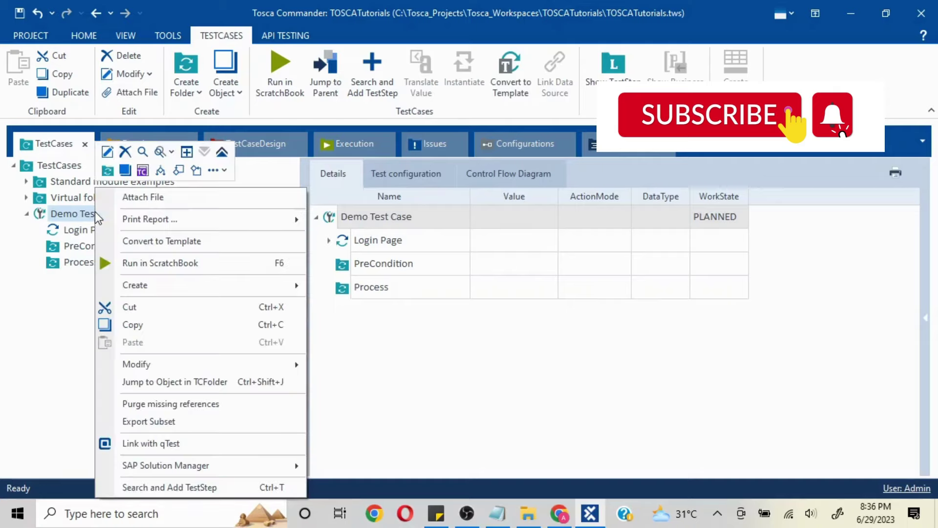
left_click(107, 170)
type("Post")
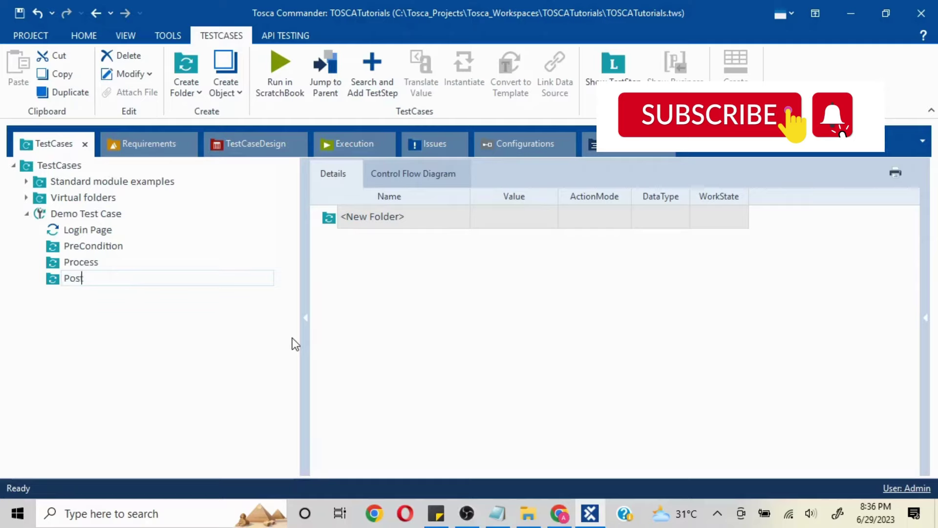
type("Condition")
key("Return")
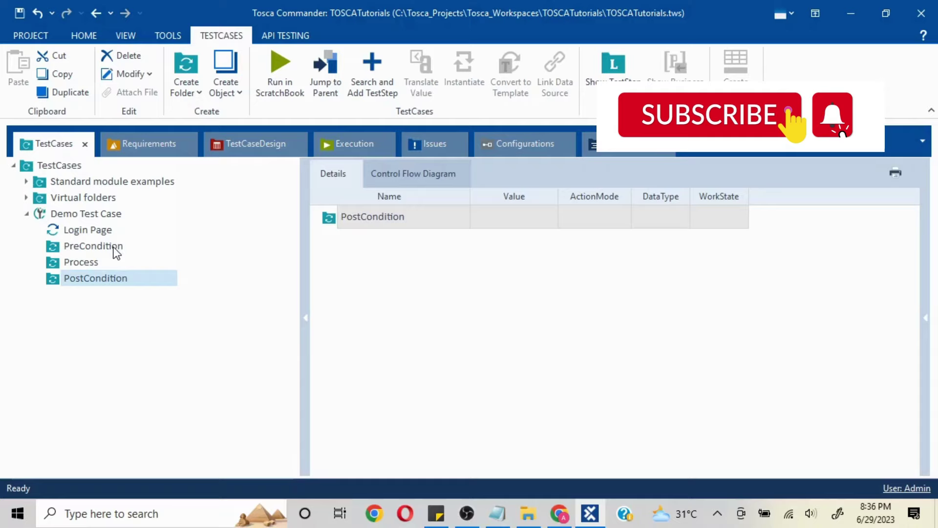
left_click(115, 250)
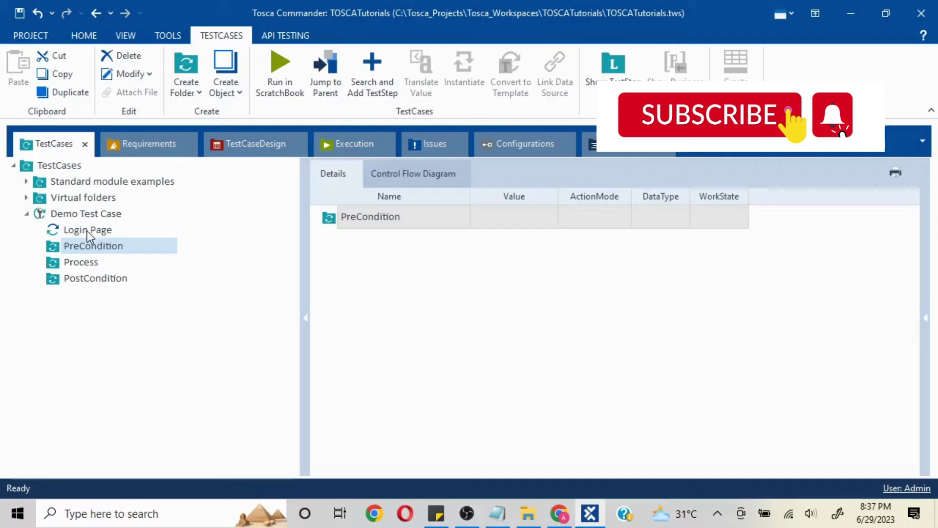
- Move Login Page into the Process folder and widen the Value and ActionMode columns
left_click_drag(87, 231, 82, 263)
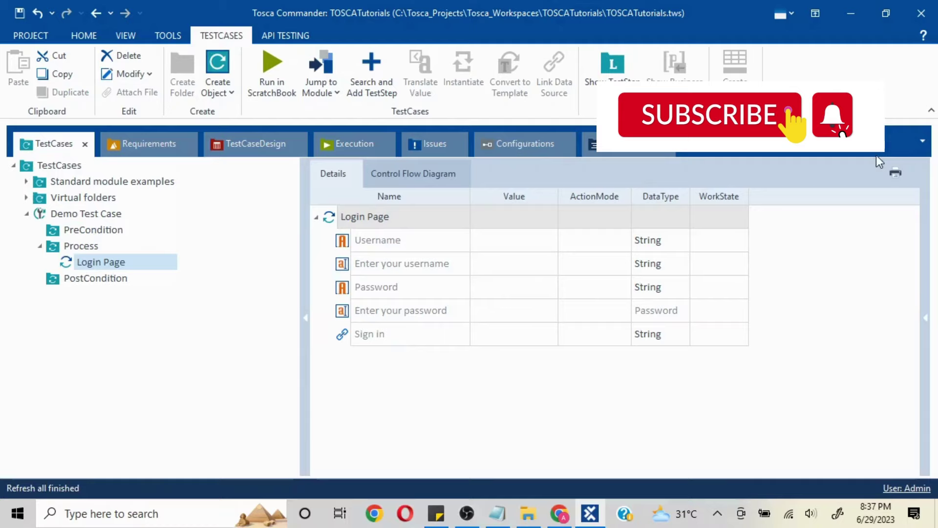
left_click(308, 321)
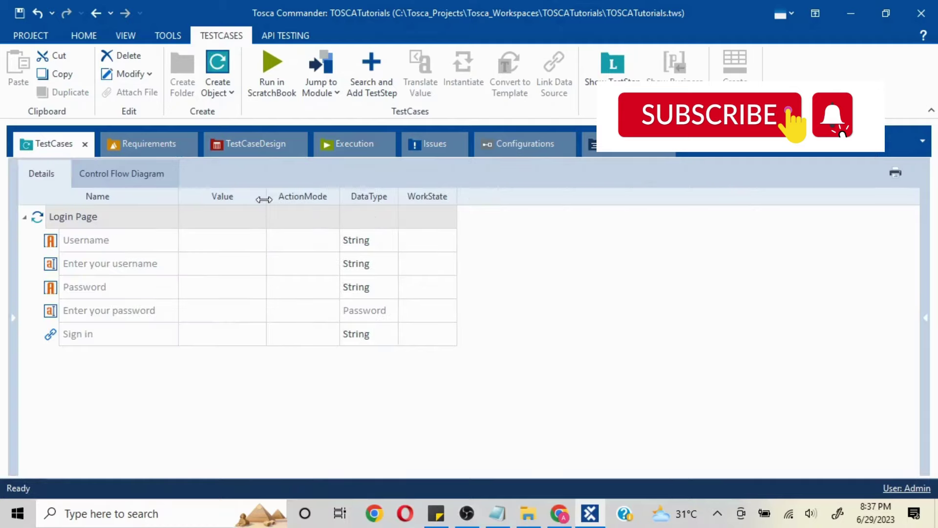
left_click_drag(264, 200, 314, 199)
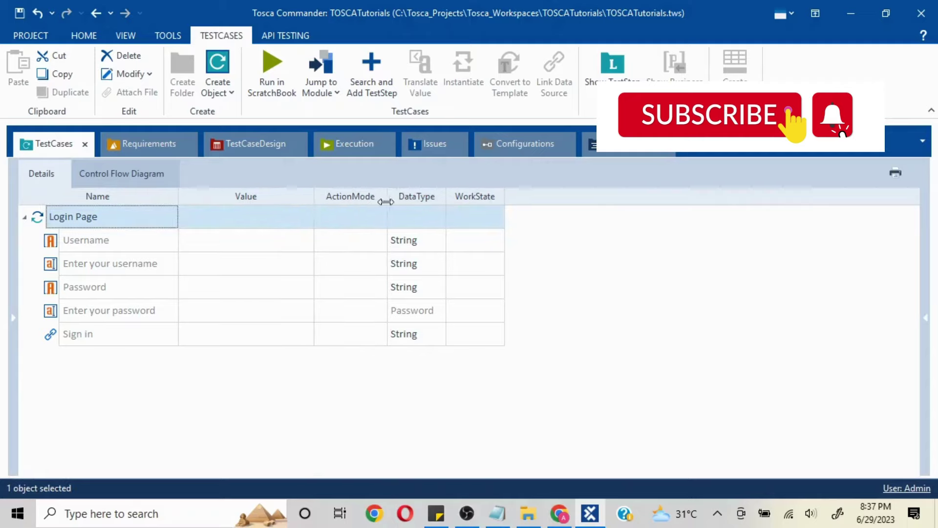
left_click_drag(470, 200, 473, 200)
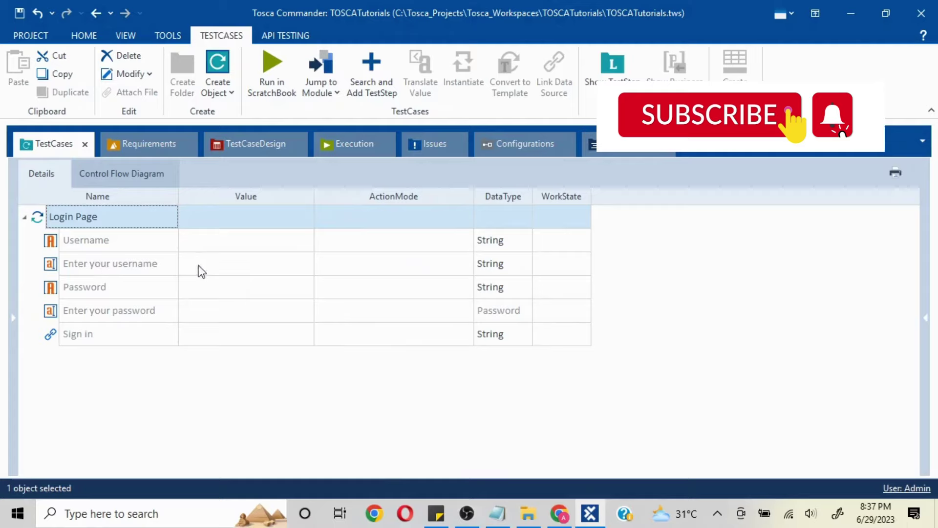
- Fill in the username value and keep its ActionMode as Input
left_click(259, 275)
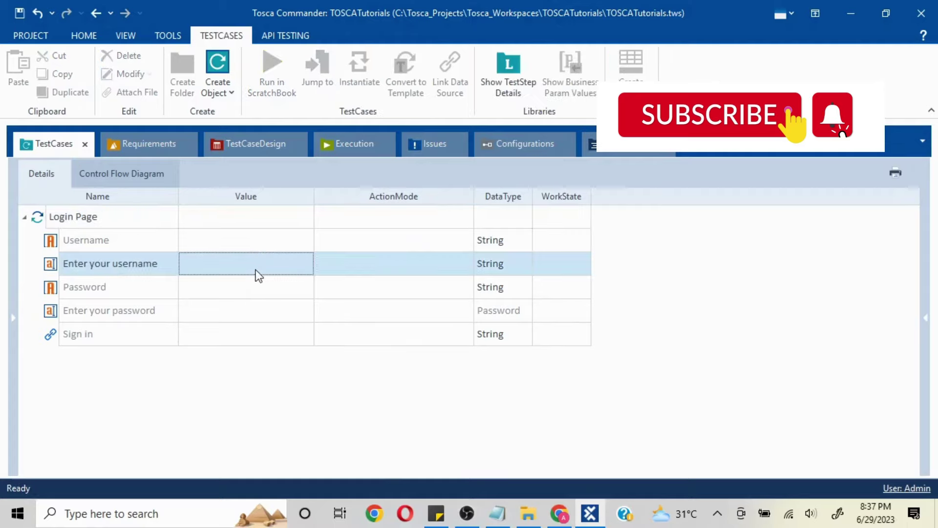
left_click(259, 275)
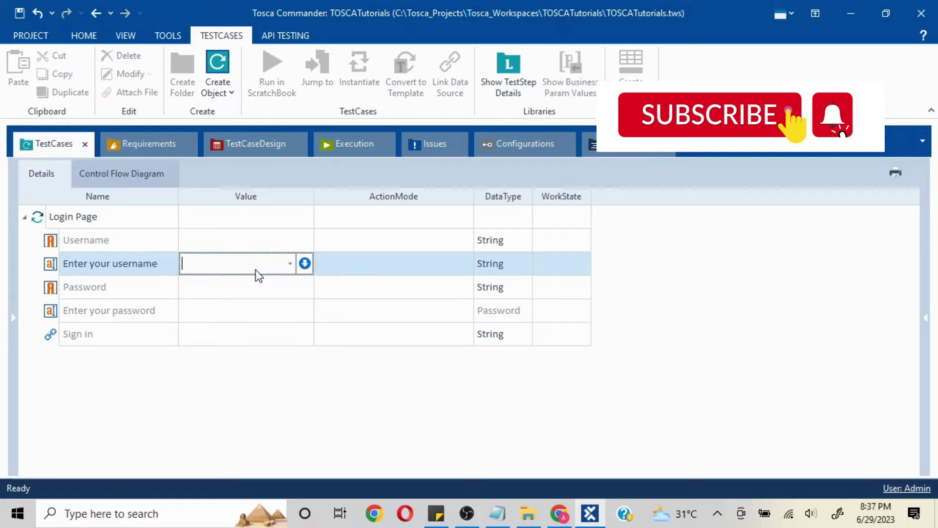
type("Test")
key("Return")
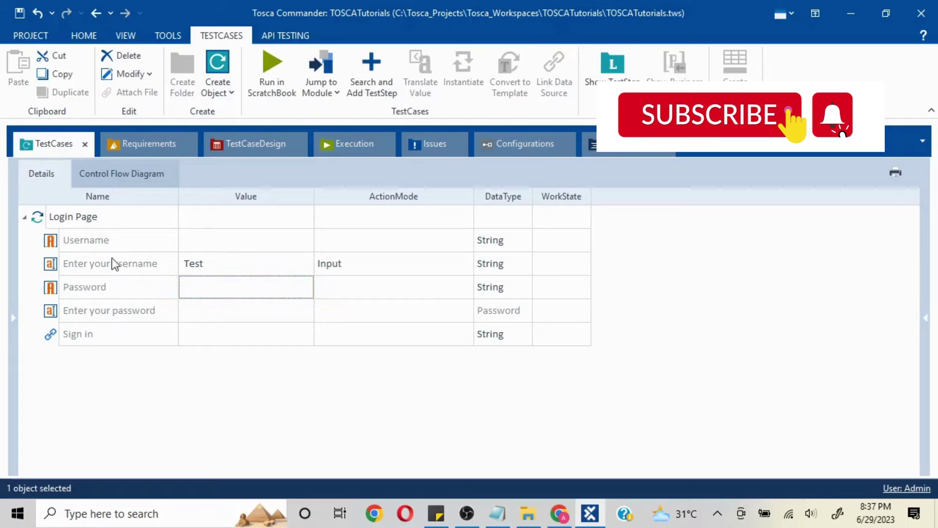
left_click(458, 270)
left_click(467, 266)
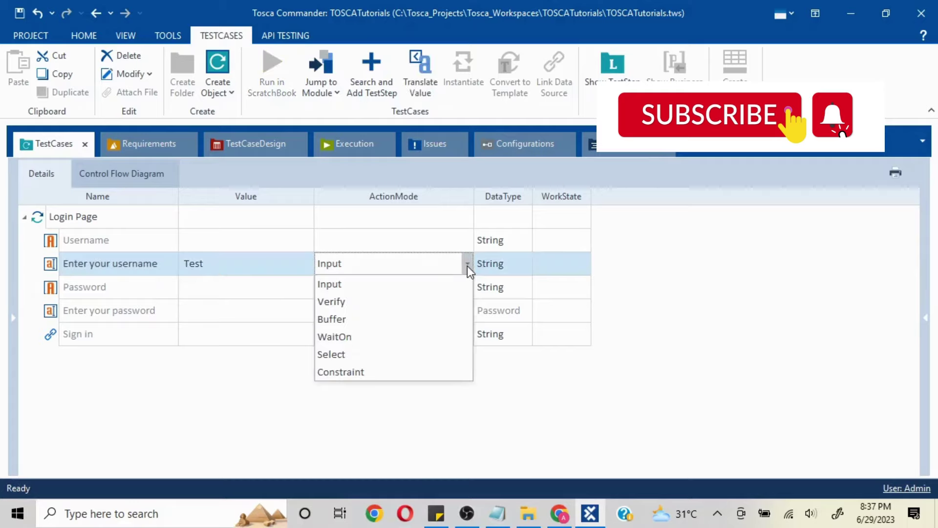
left_click(467, 266)
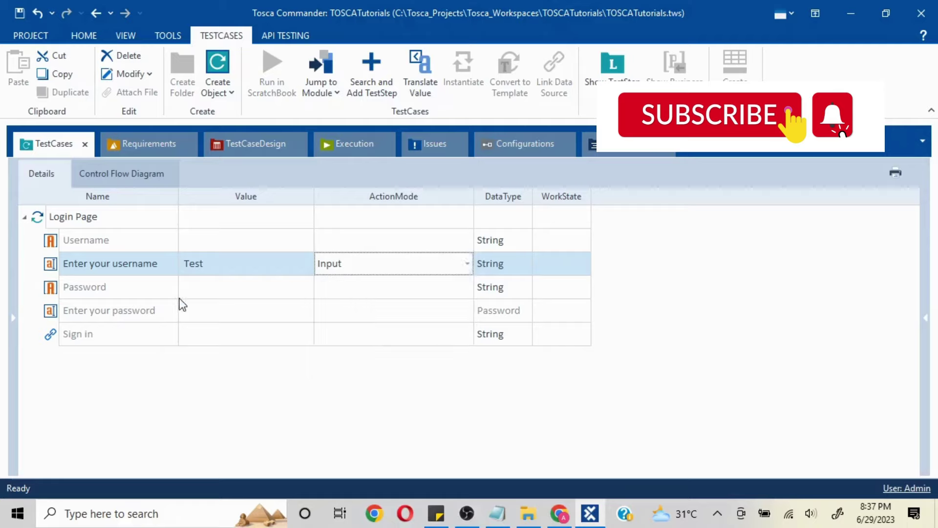
- Commit the masked password value and set the Sign in value to {Click}
left_click(192, 309)
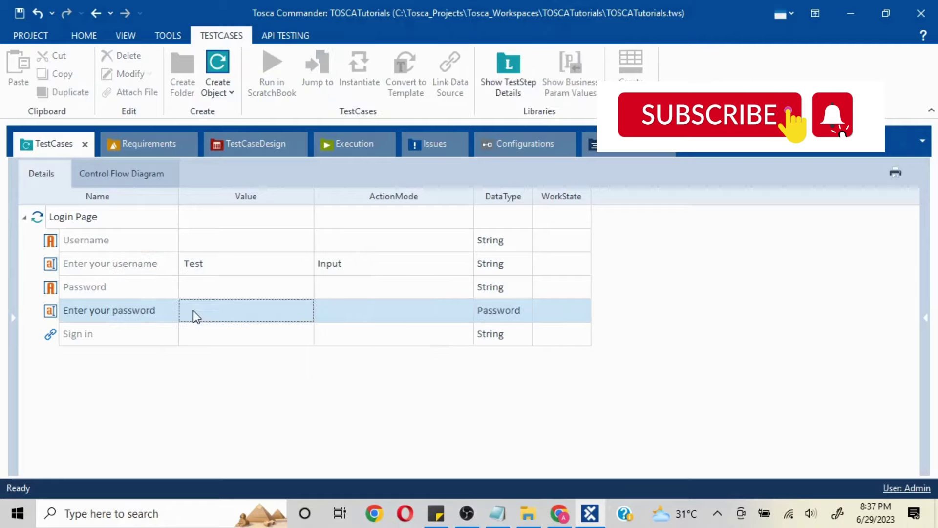
left_click(199, 313)
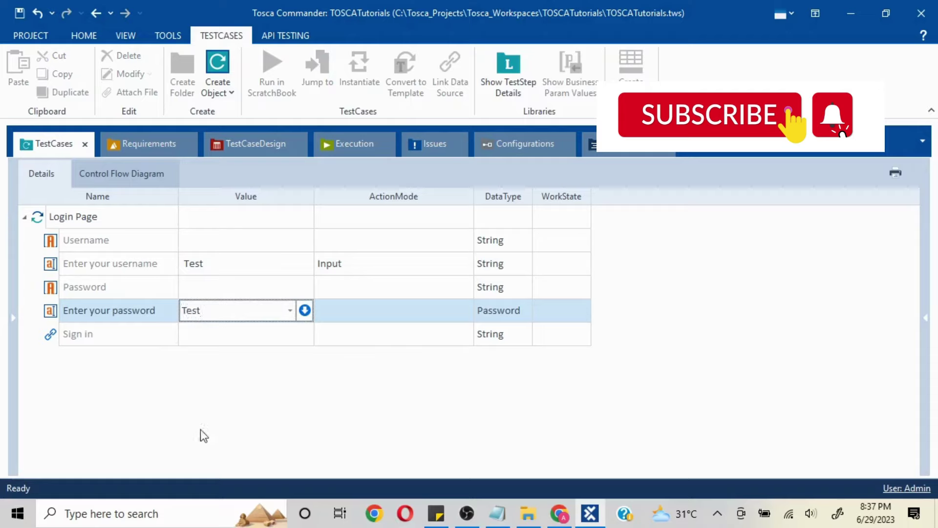
key("Return")
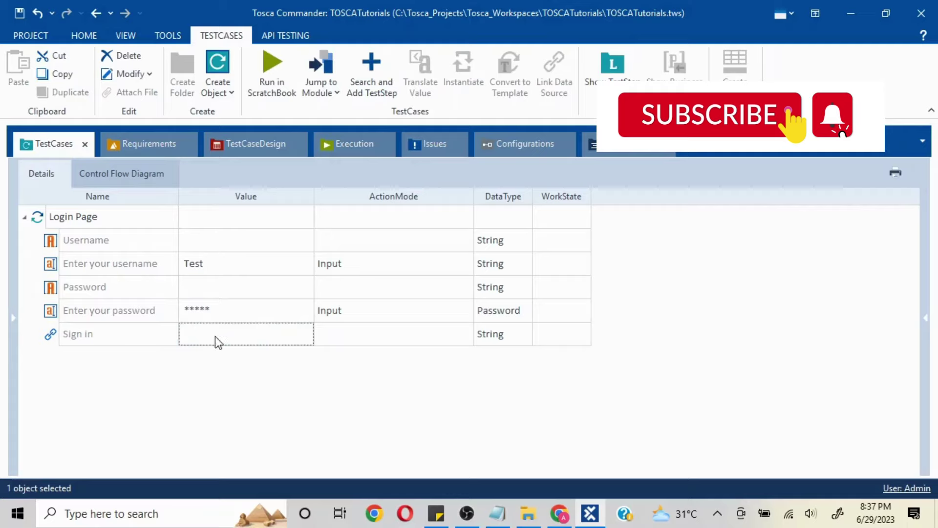
left_click(215, 336)
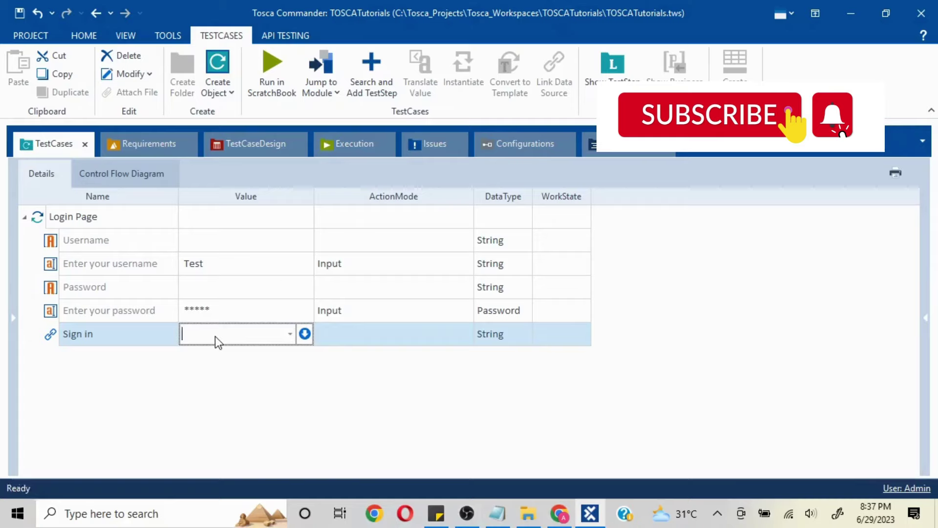
type("{Click")
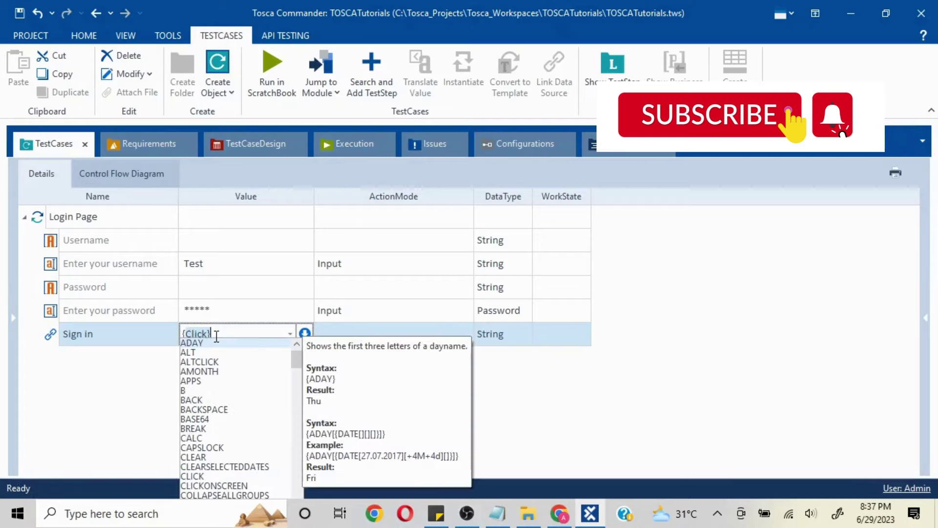
type("C")
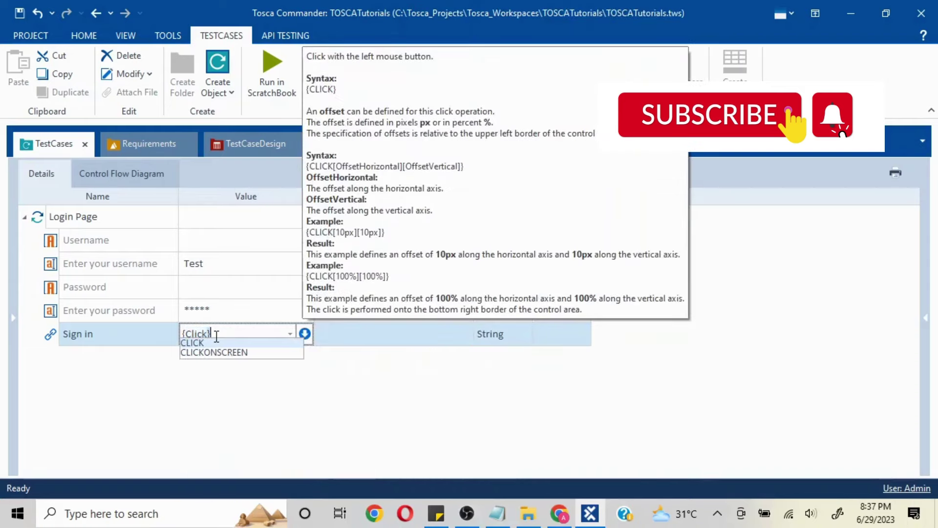
key("Return")
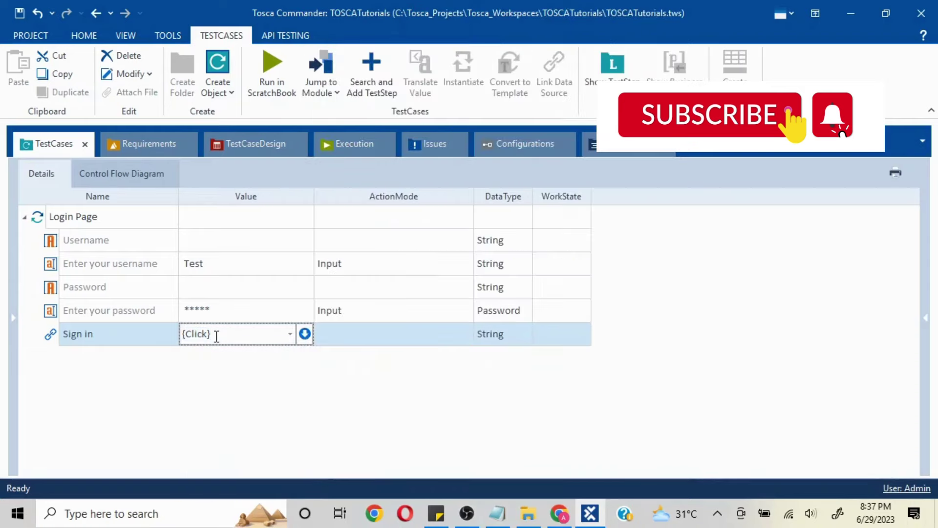
left_click(341, 404)
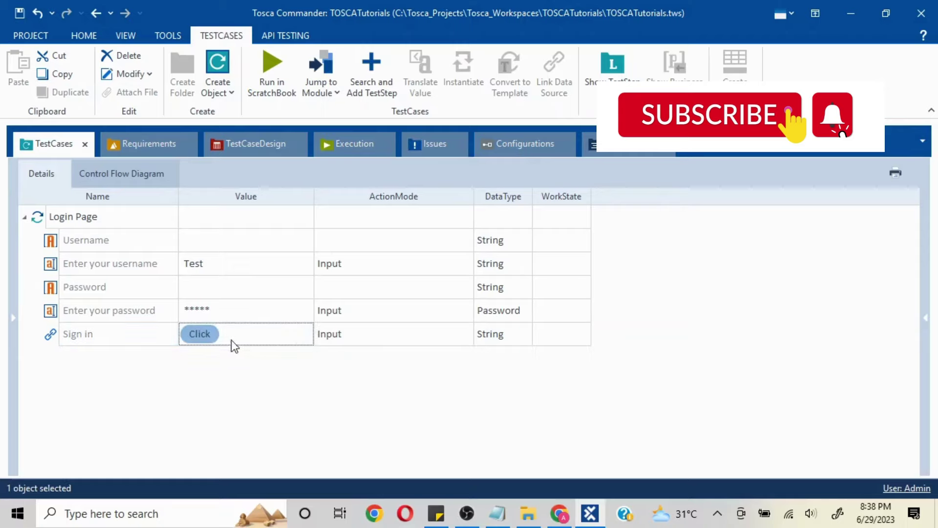
left_click(13, 324)
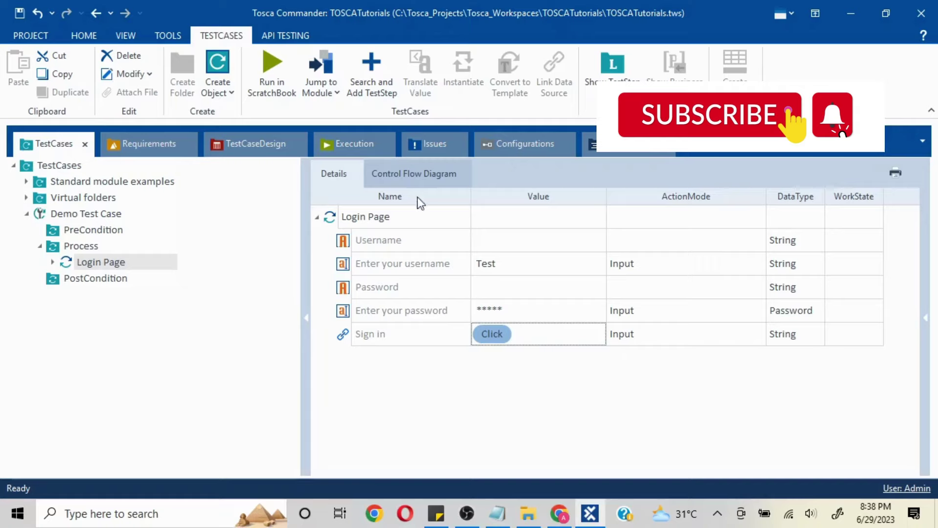
- Open the Modules section and dock it as a tabbed document
left_click(81, 36)
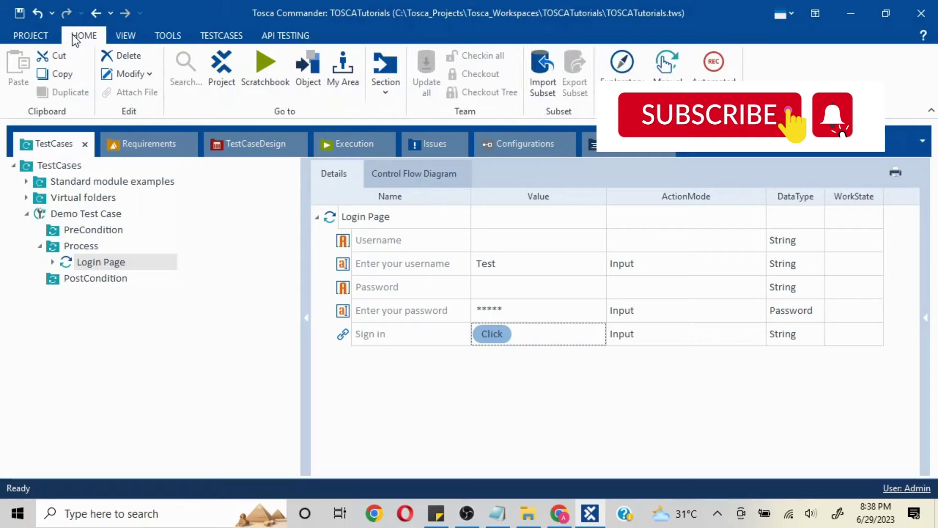
left_click(380, 96)
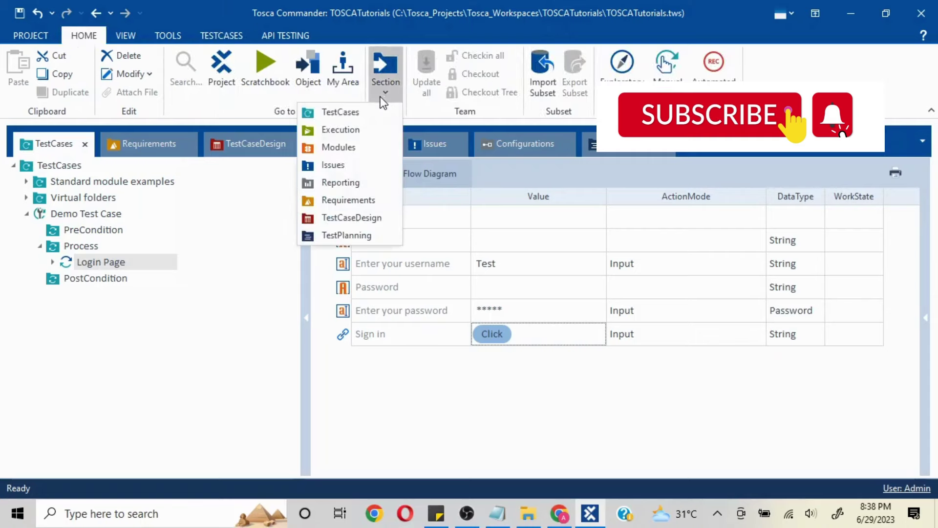
left_click(369, 142)
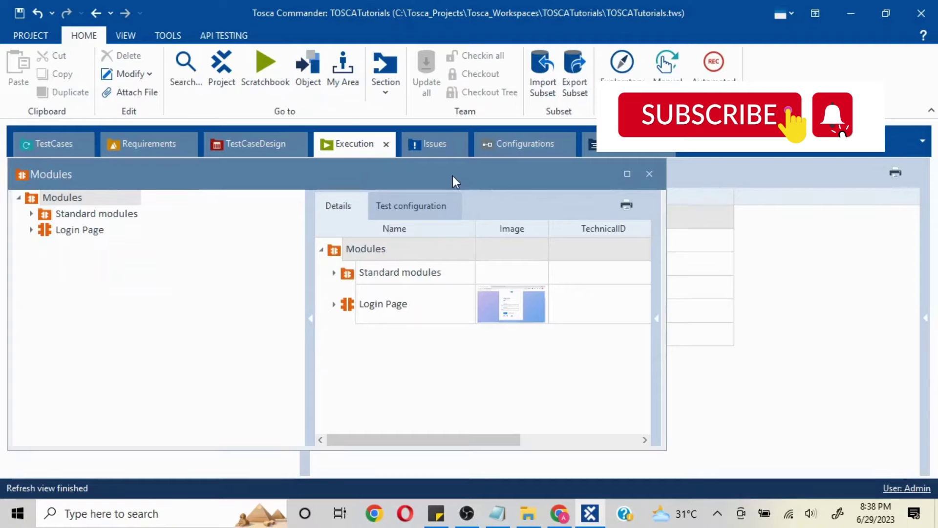
right_click(452, 175)
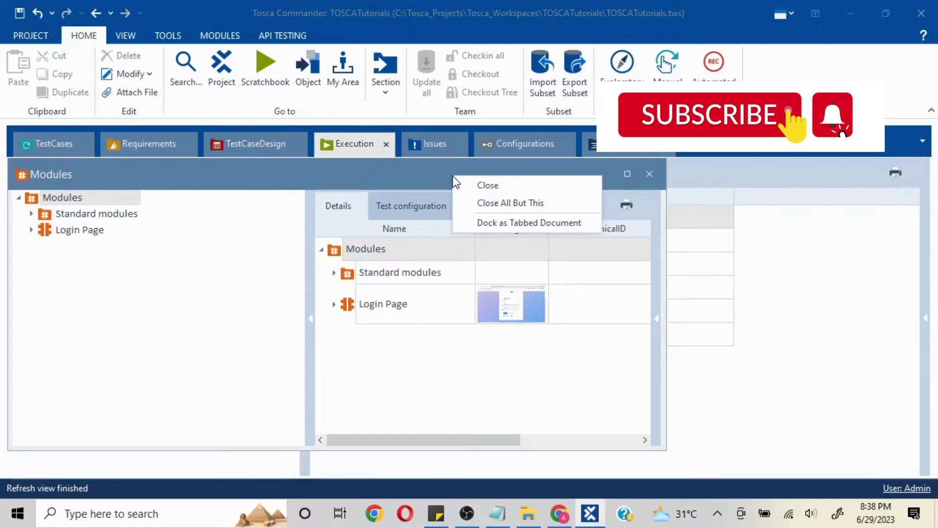
left_click(509, 222)
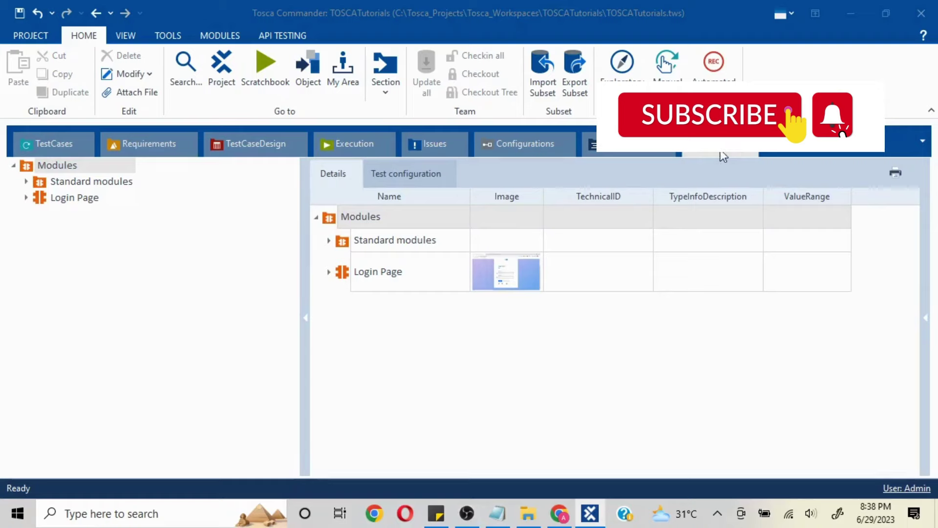
- Return to the TestCases section and select the PreCondition folder
left_click(55, 142)
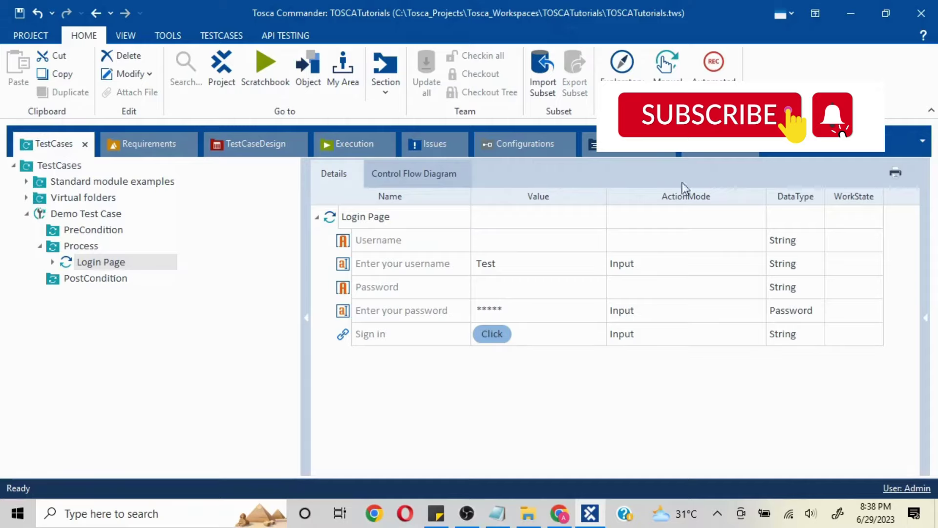
left_click(721, 146)
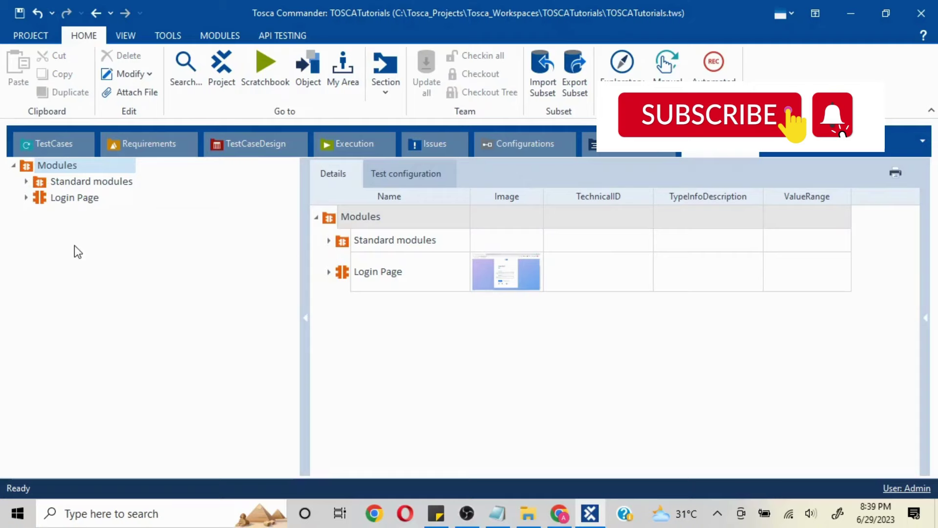
left_click(47, 143)
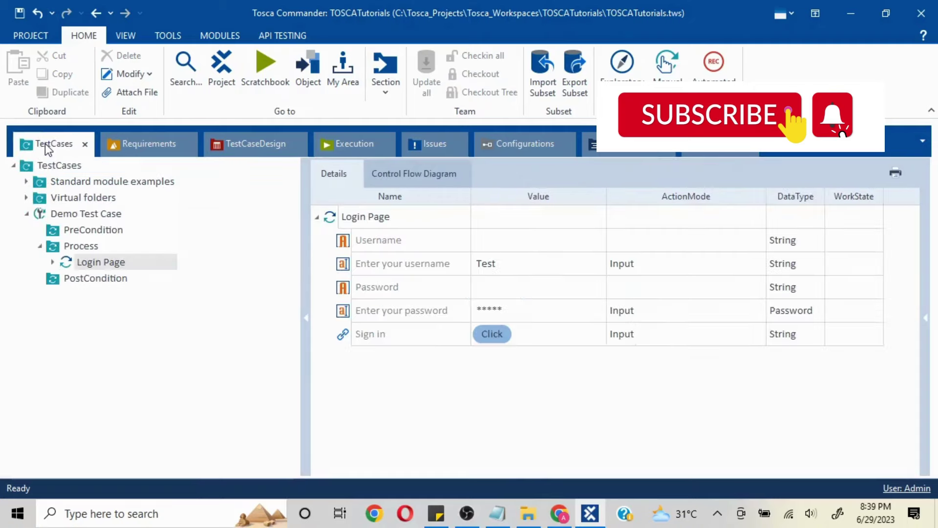
left_click(83, 231)
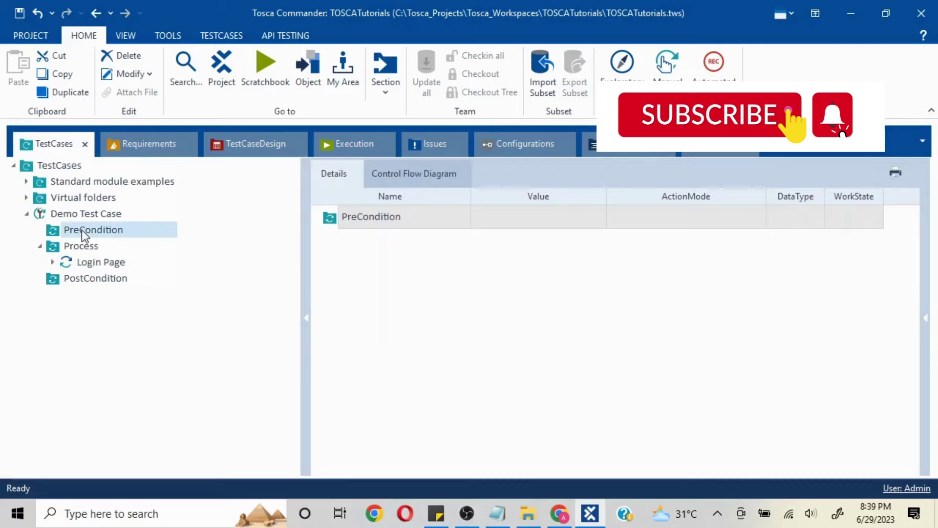
right_click(82, 231)
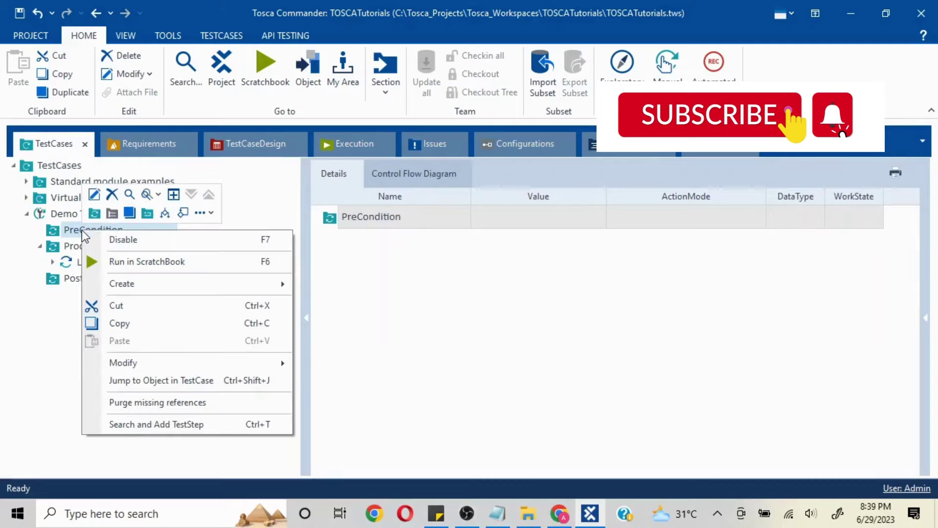
- Search for 'URL' in Search and Add TestStep on the PreCondition folder
left_click(66, 234)
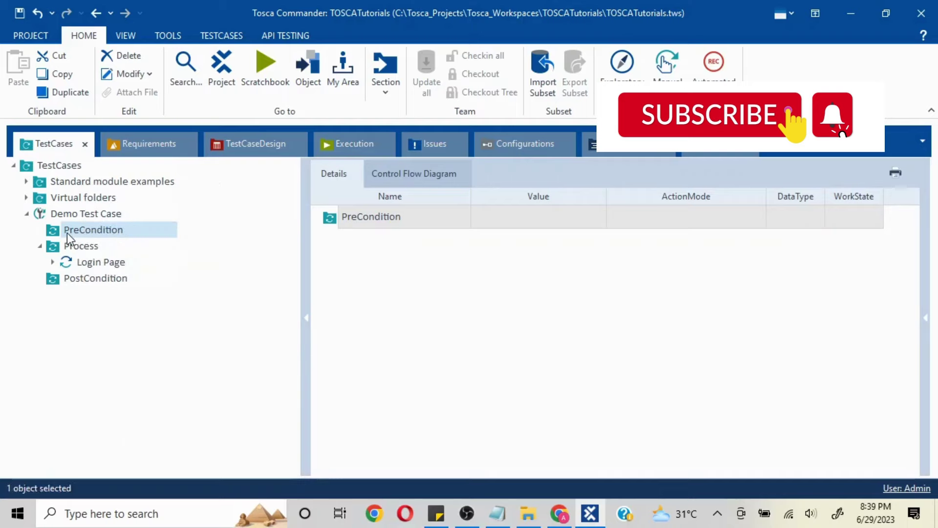
right_click(327, 221)
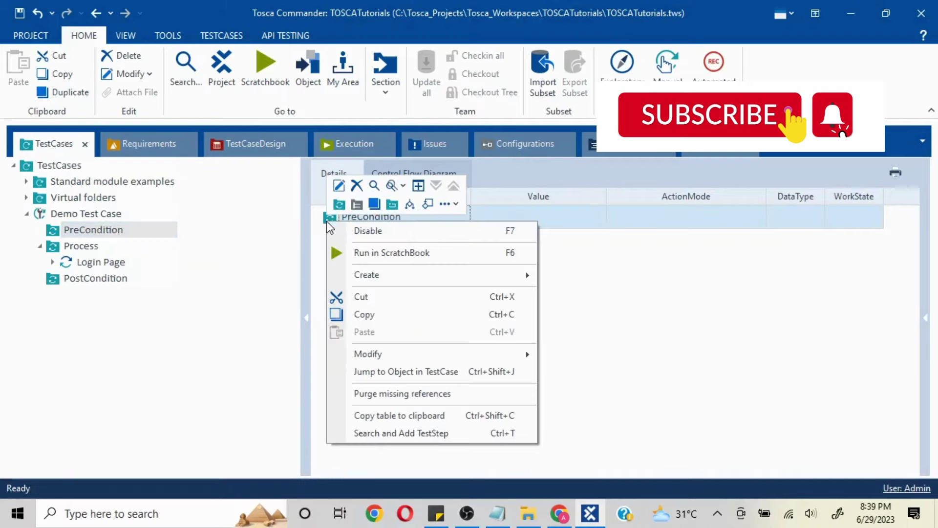
left_click(426, 437)
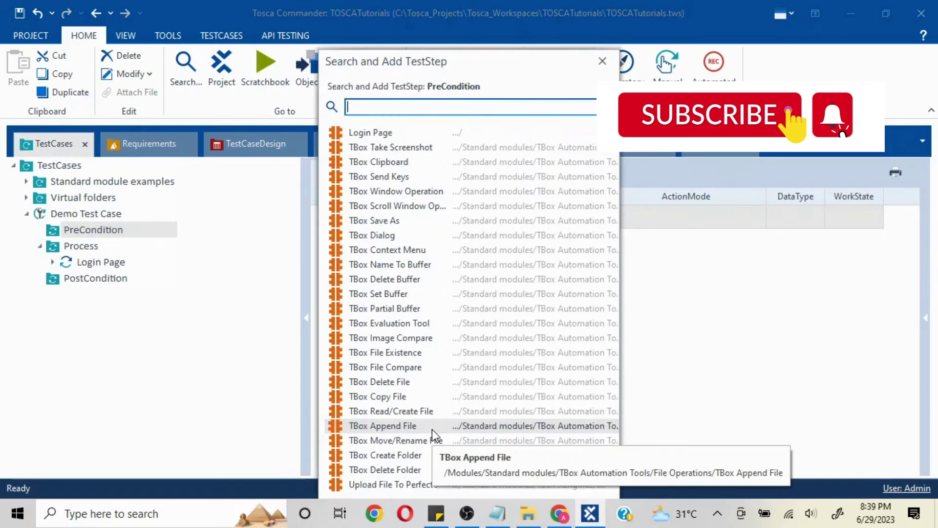
type("URL")
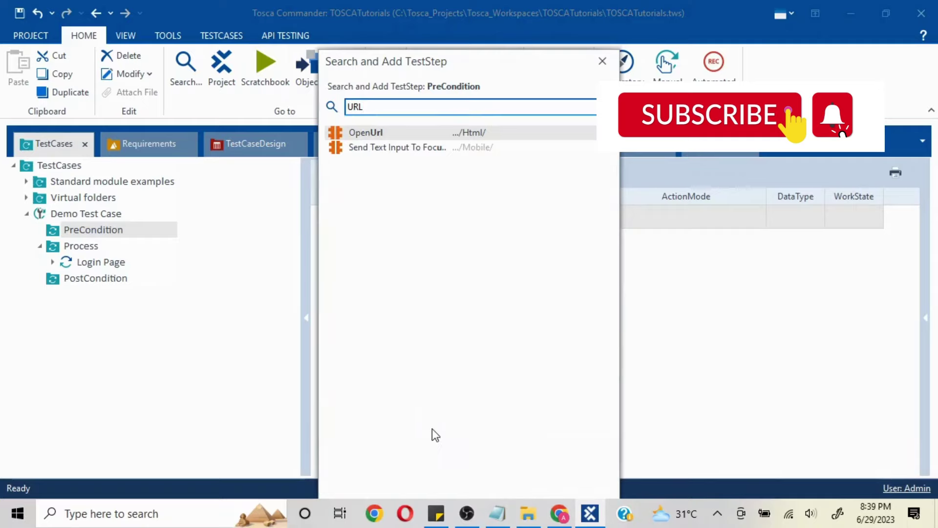
double_click(400, 132)
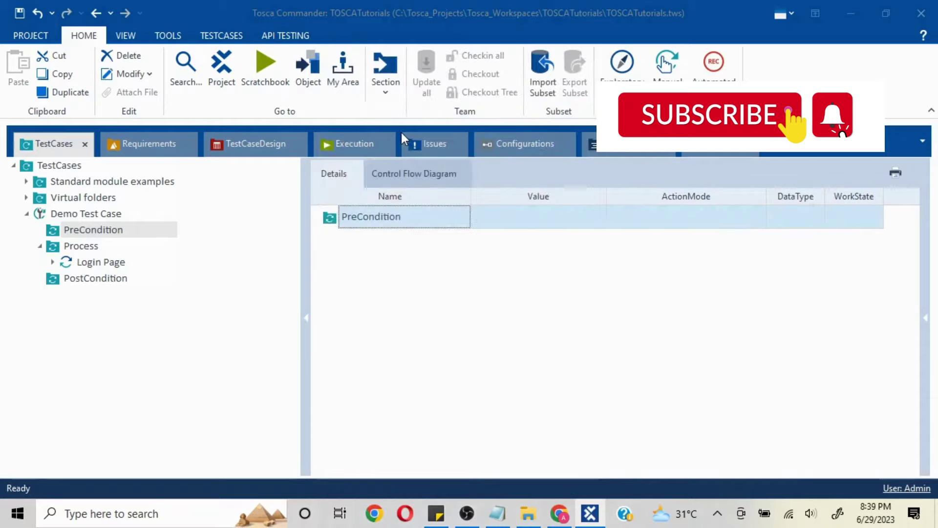
left_click(68, 141)
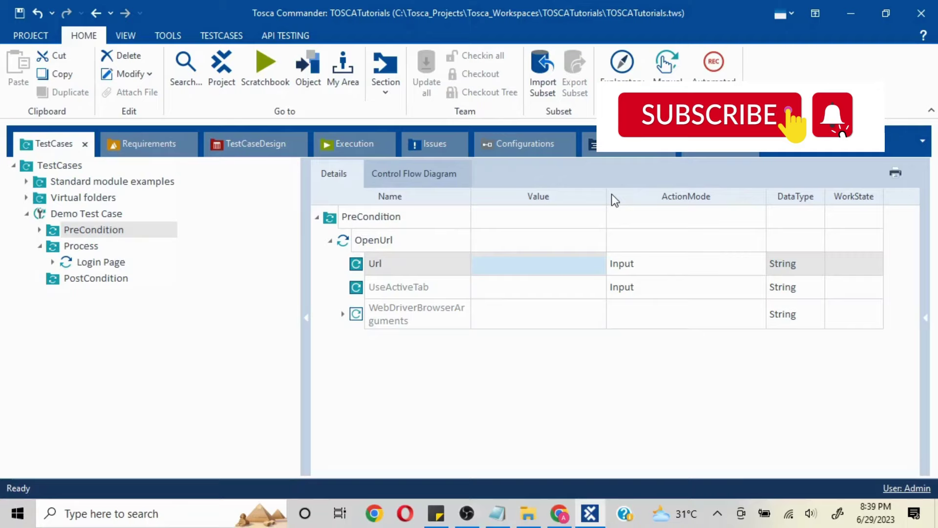
left_click_drag(604, 194, 699, 198)
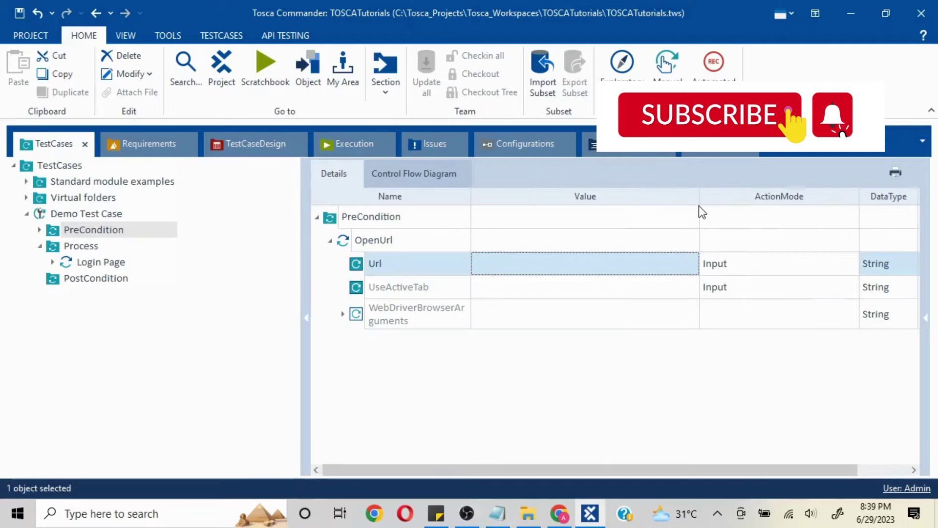
left_click(577, 264)
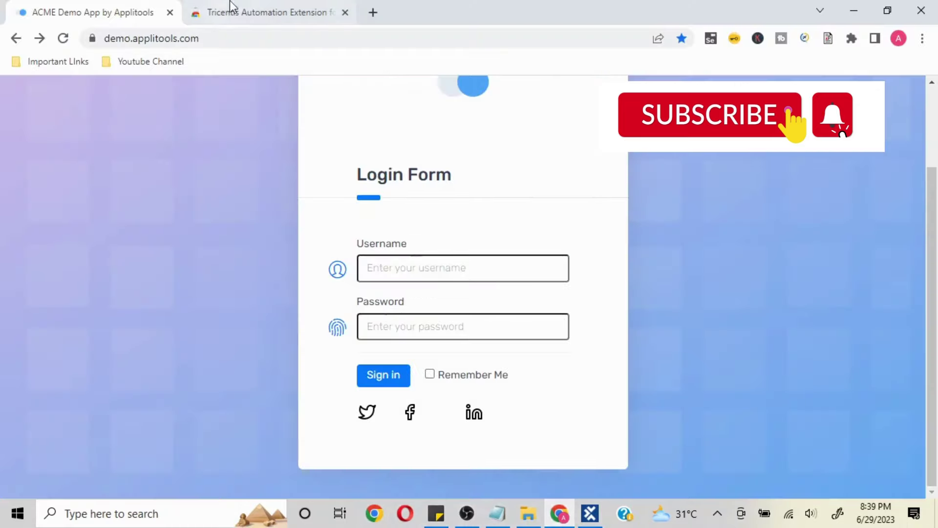
left_click(230, 33)
key("ctrl+c")
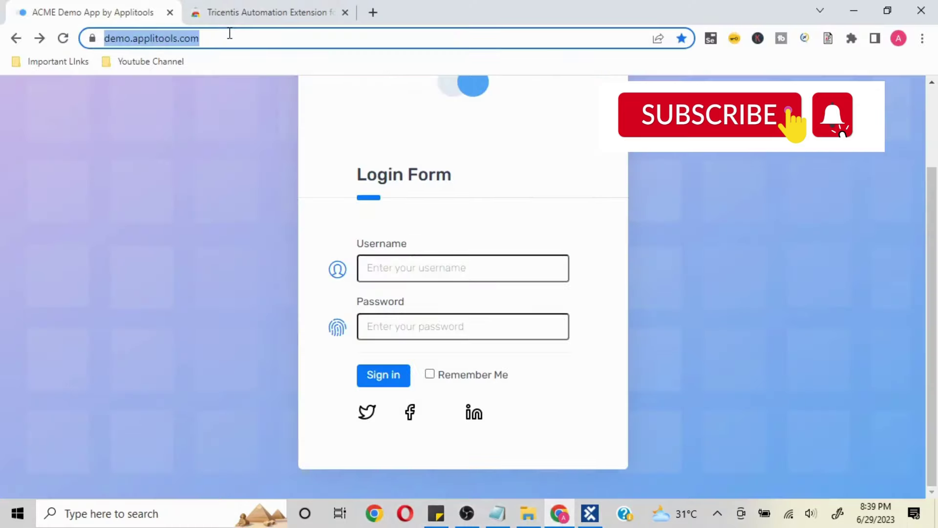
key("alt+Tab")
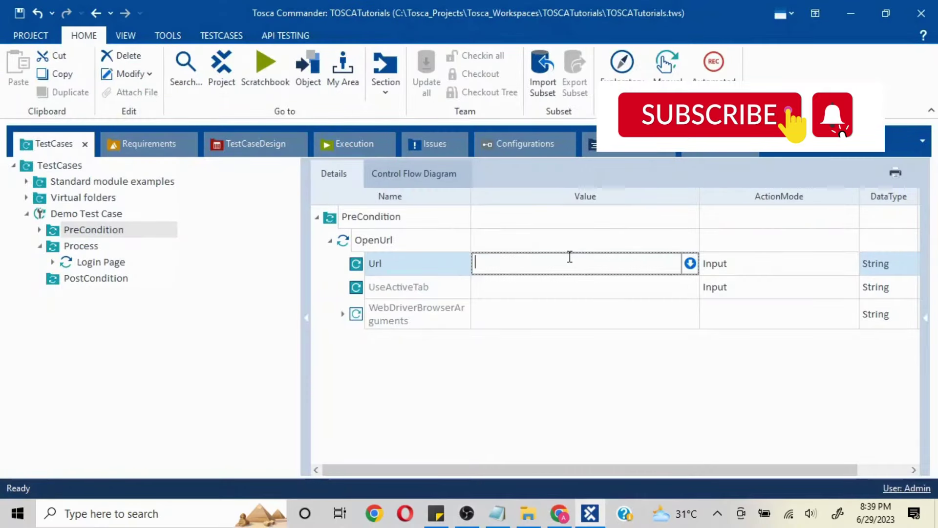
key("ctrl+v")
left_click(568, 414)
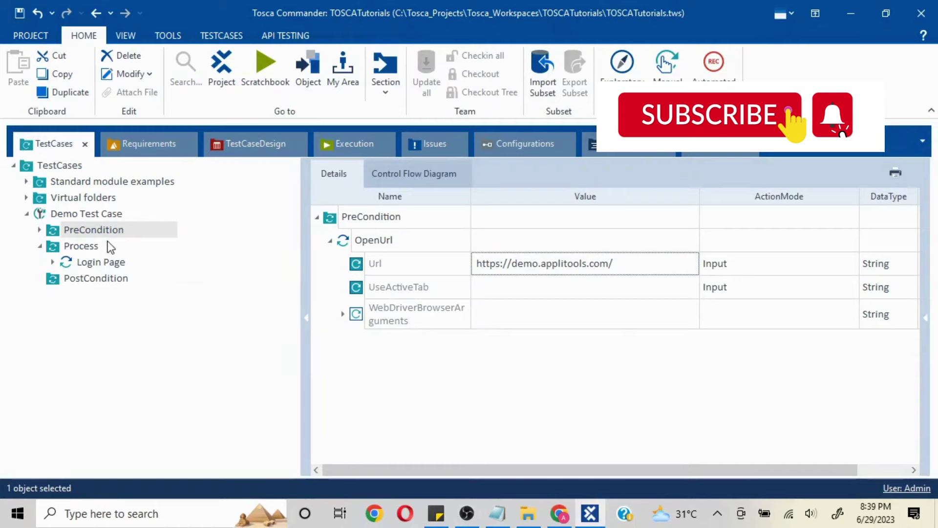
- Review the Demo Test Case folders and collapse PreCondition and Process in the grid
left_click(87, 261)
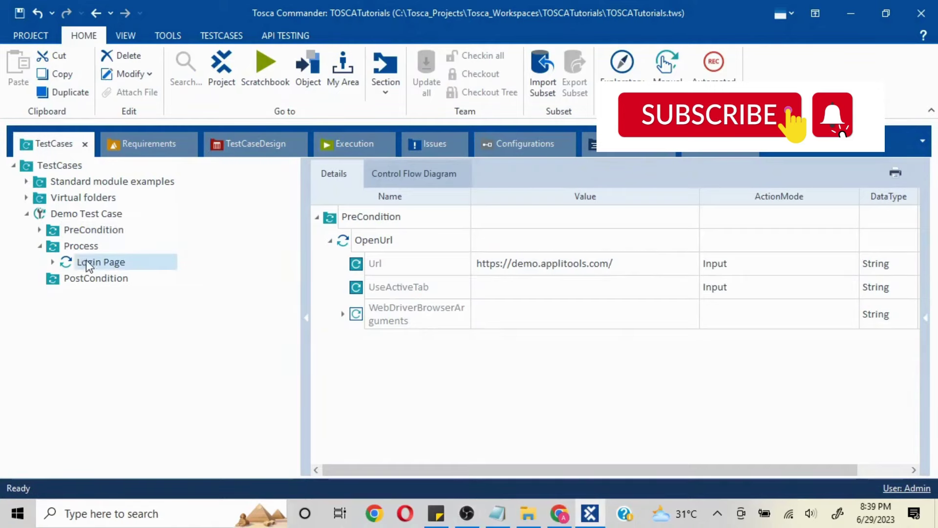
left_click(41, 246)
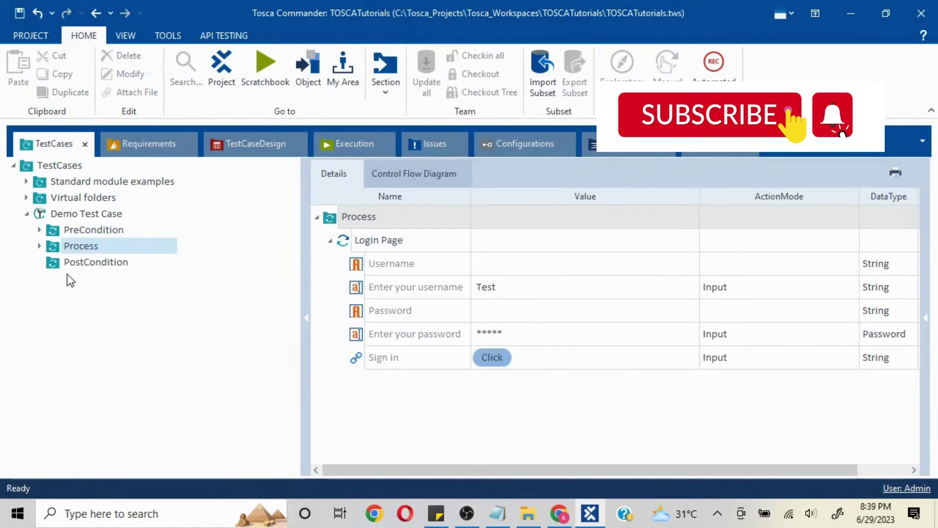
left_click(84, 232)
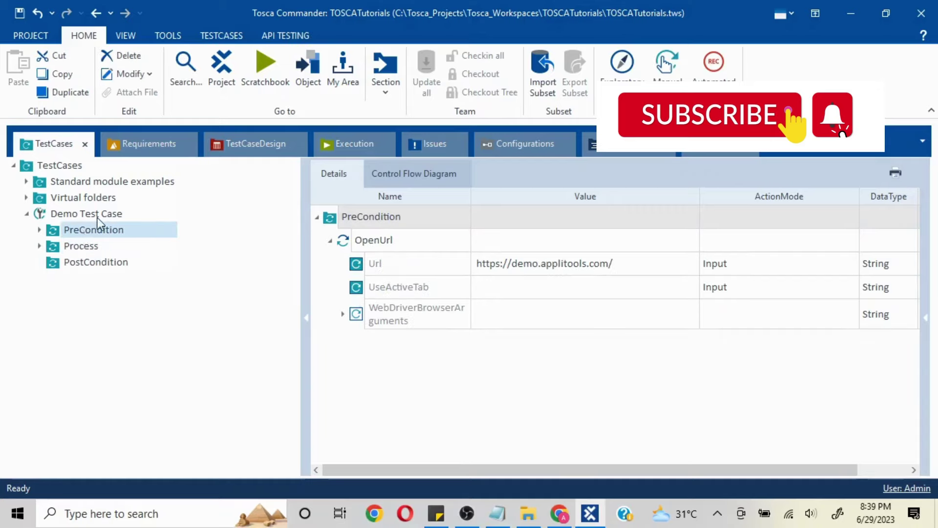
left_click(98, 218)
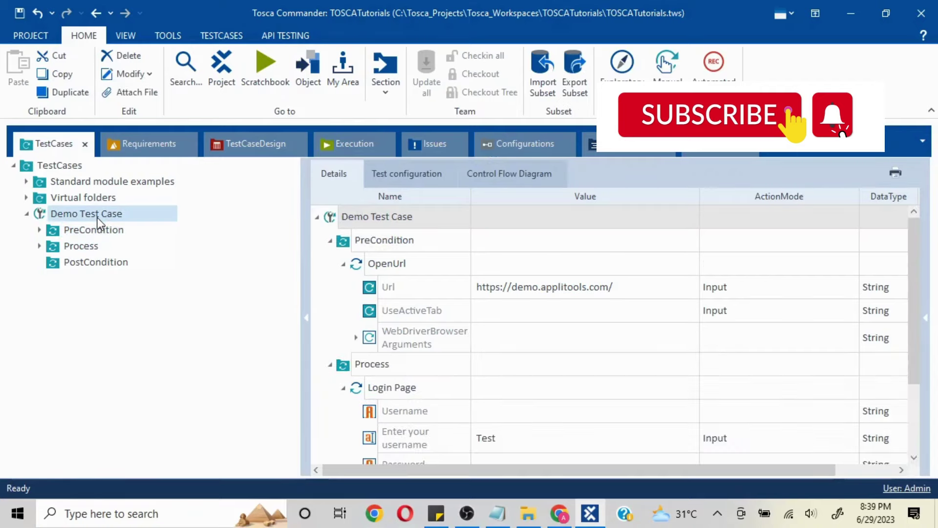
left_click(330, 241)
left_click(330, 264)
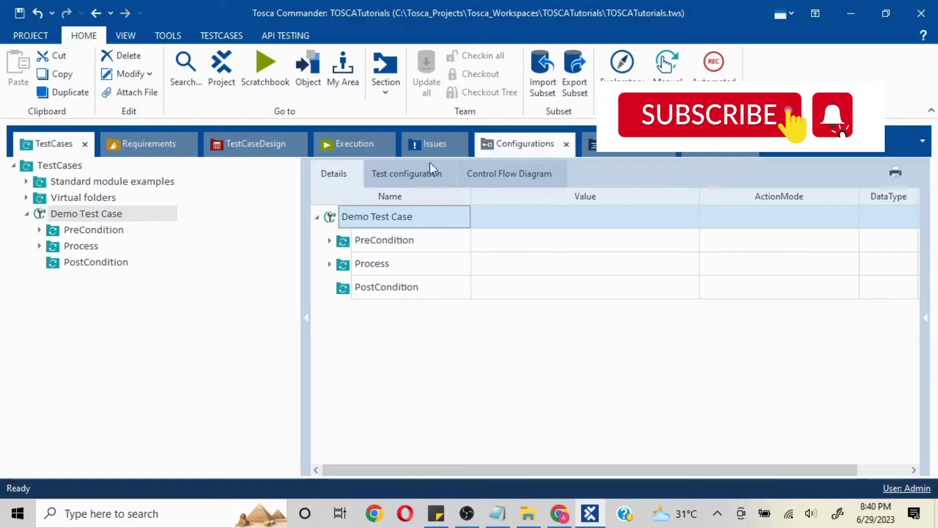
- In Test configuration, add a parameter named Browser and choose Chrome as its value
left_click(409, 177)
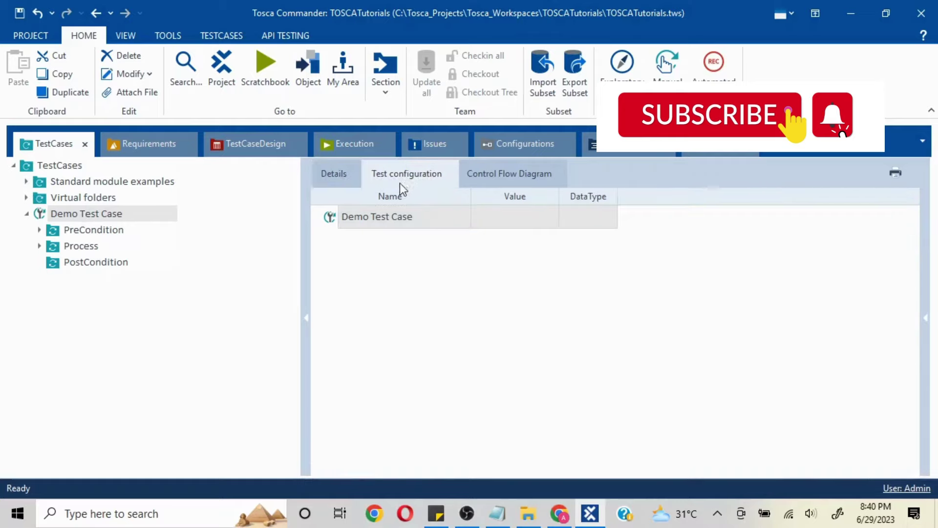
right_click(343, 223)
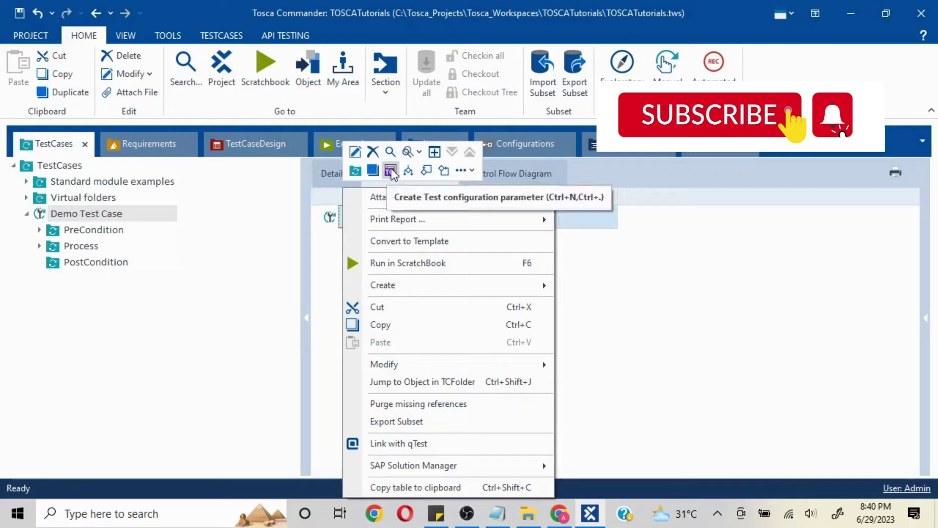
left_click(391, 171)
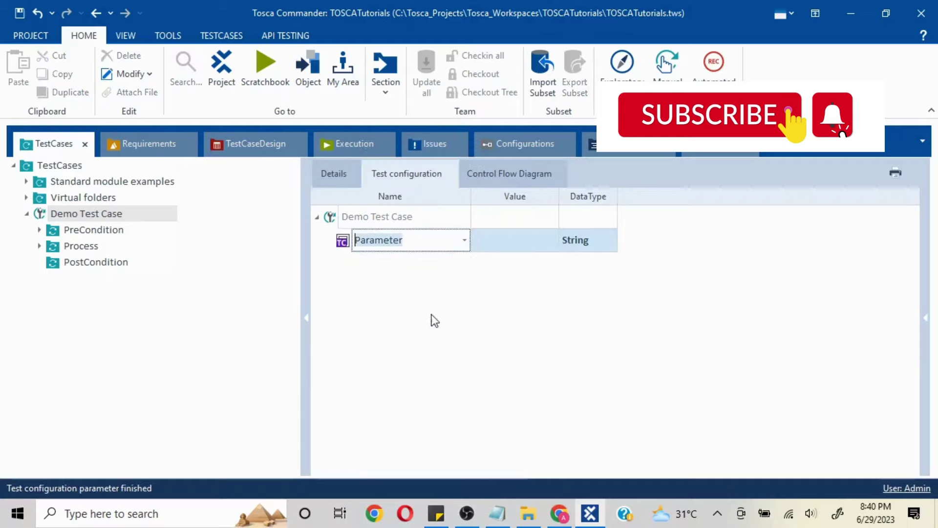
left_click(465, 240)
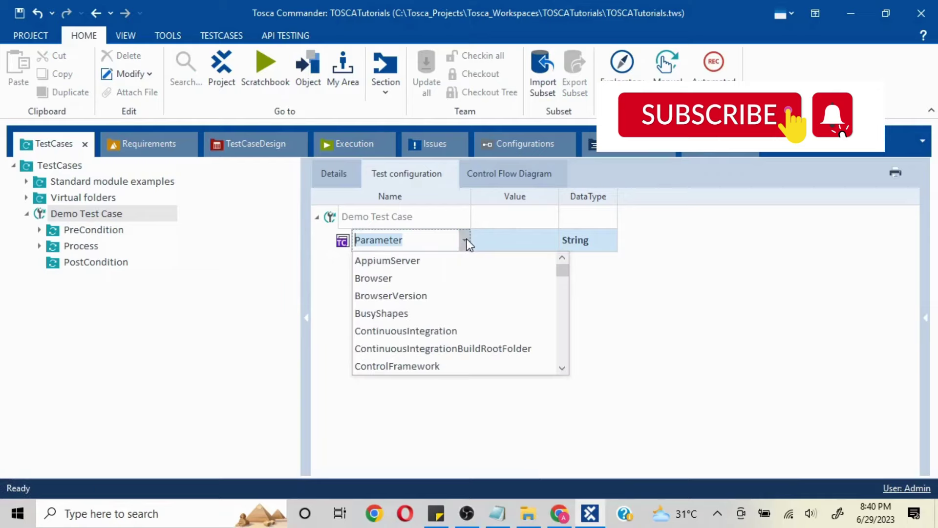
left_click(397, 279)
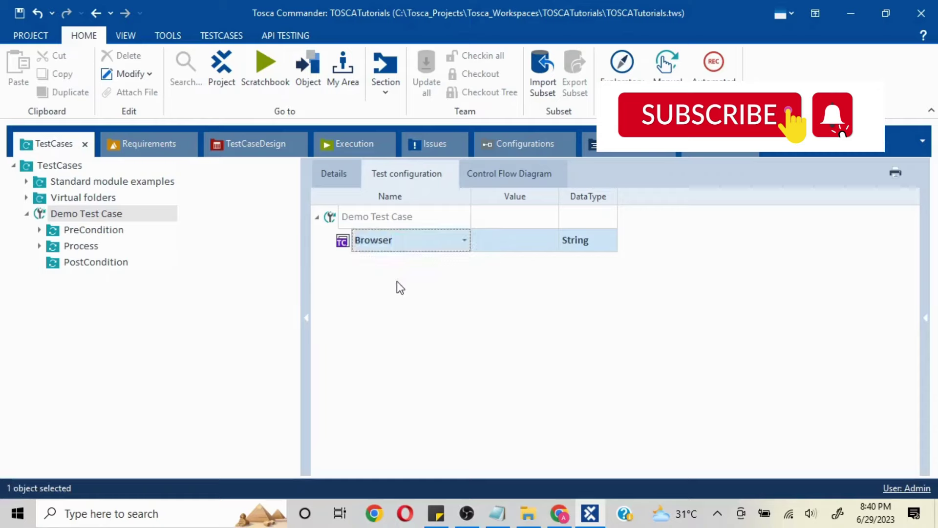
left_click(531, 247)
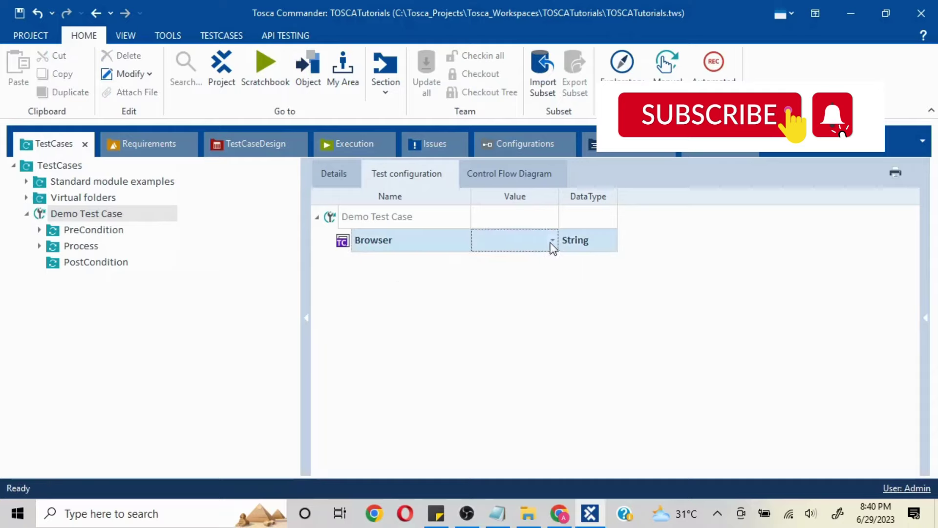
left_click(551, 240)
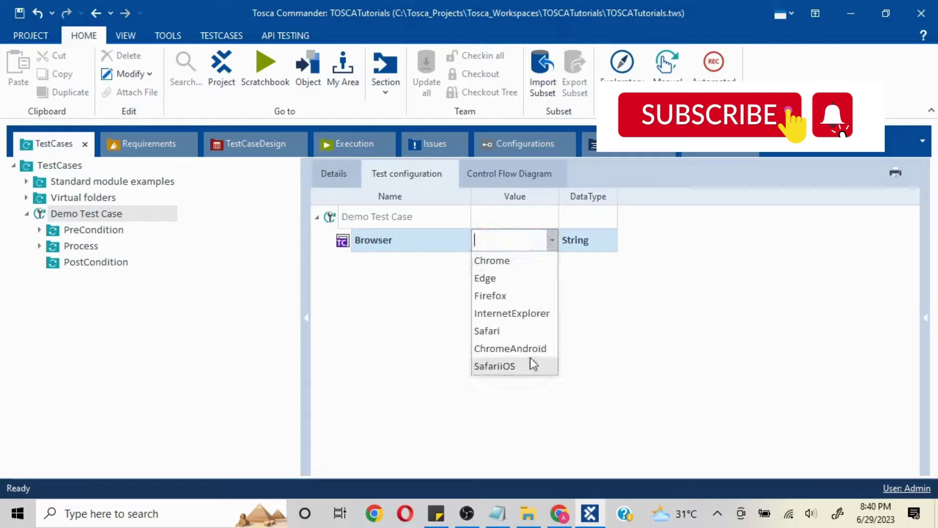
left_click(510, 261)
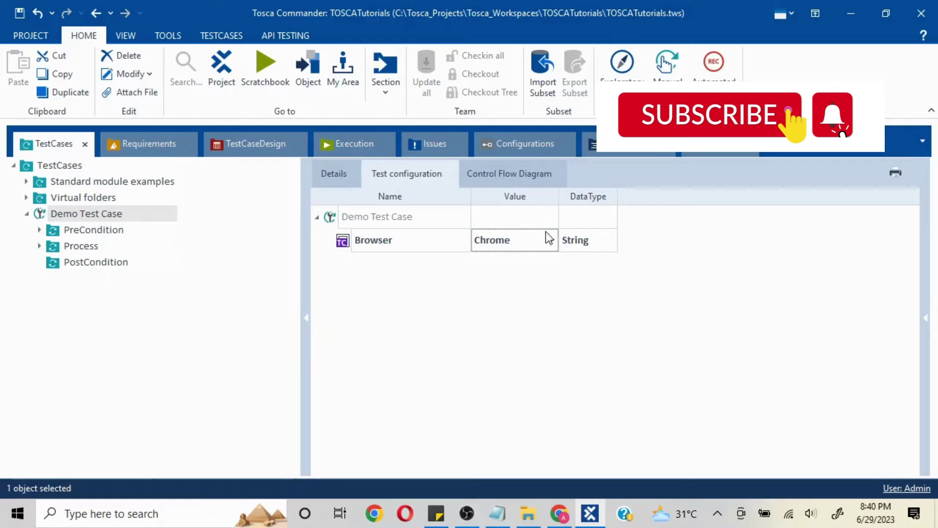
- Rename PreCondition's OpenUrl step to 'Launch AppTools URL', then view the Process folder
left_click(104, 231)
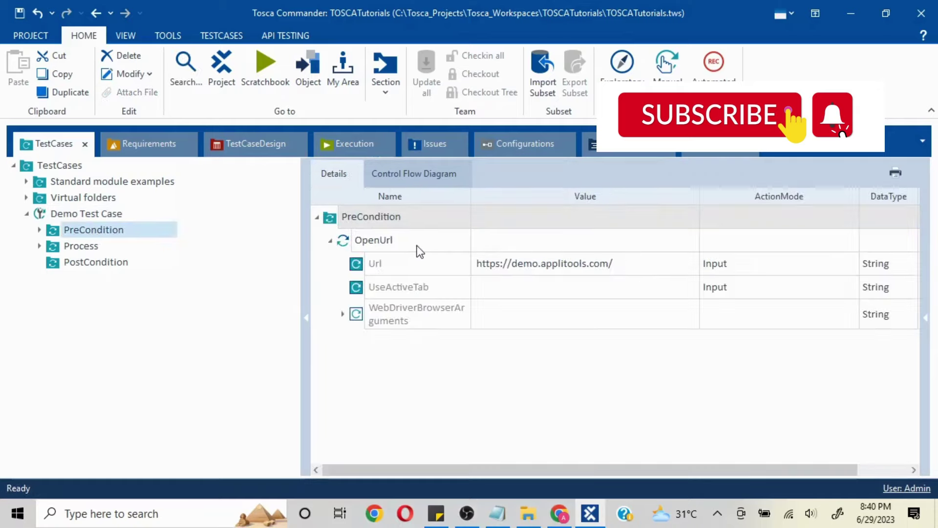
left_click(407, 239)
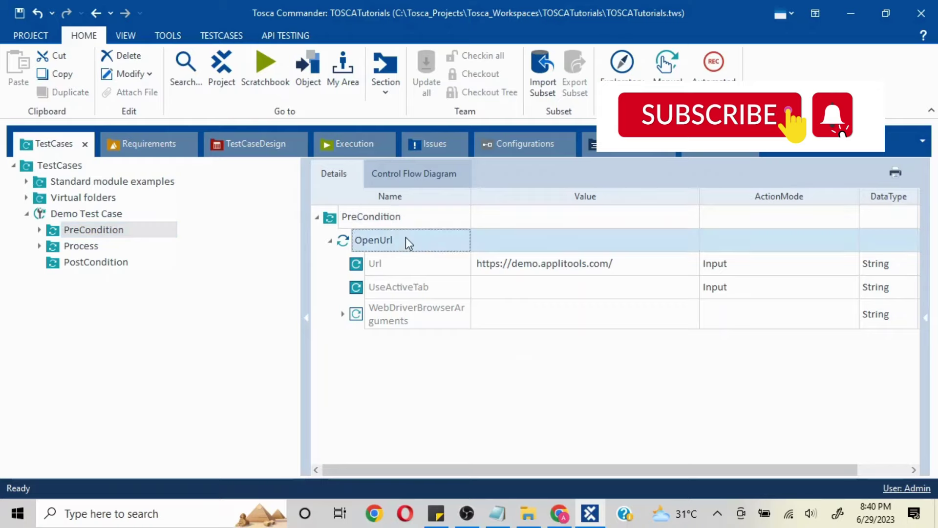
left_click(409, 243)
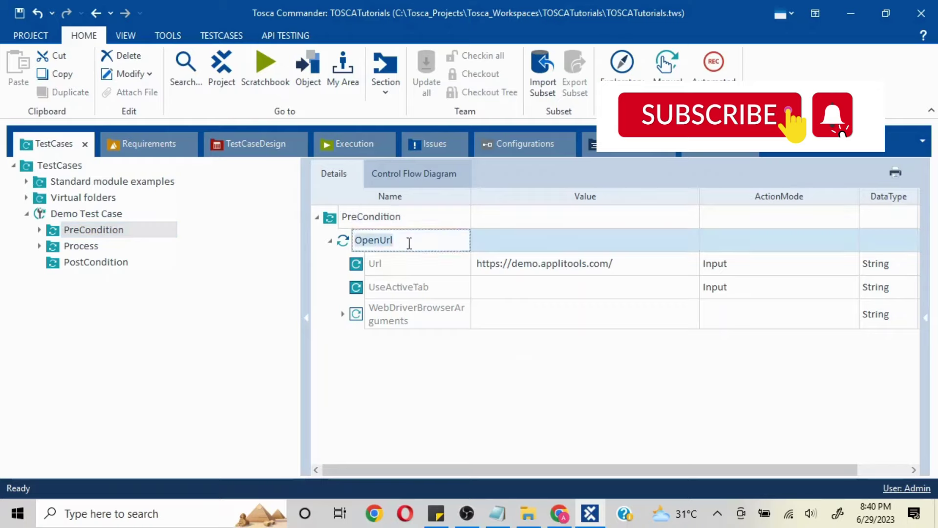
type("Launch Ap")
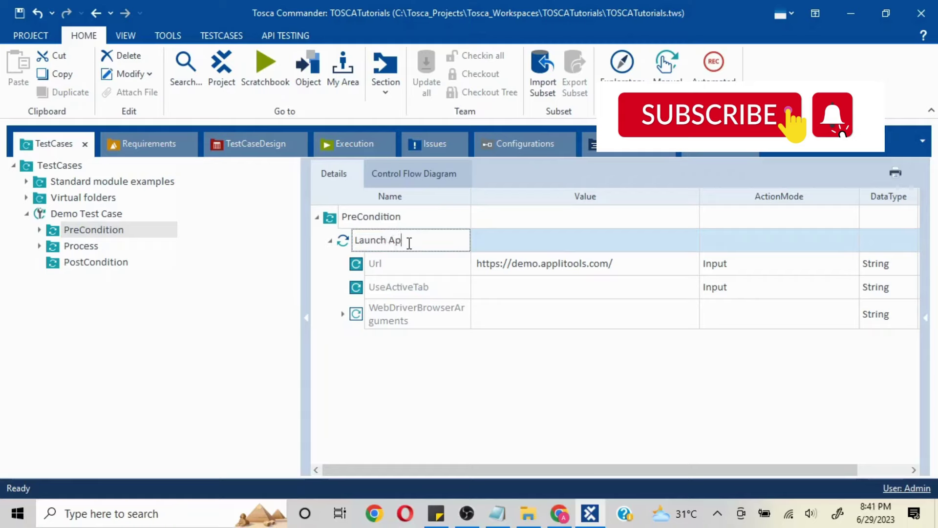
type("pTools URL")
left_click(110, 235)
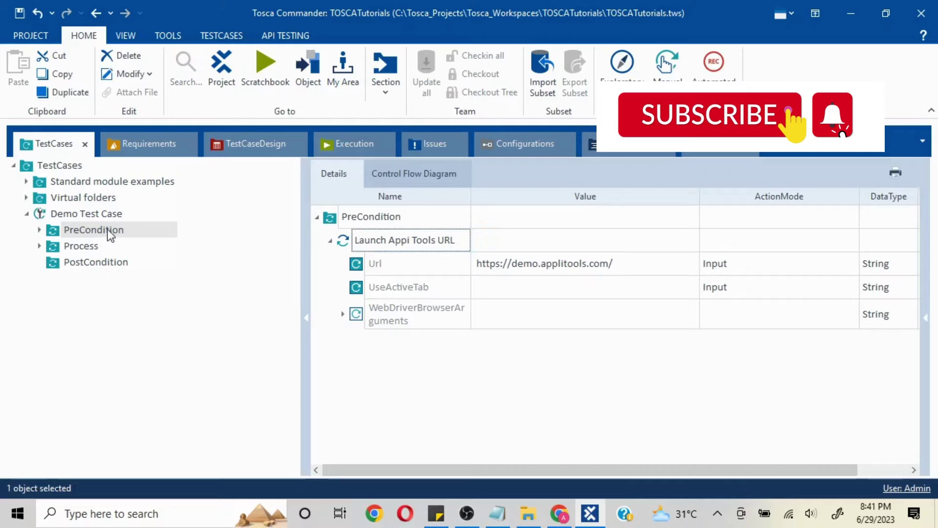
left_click(84, 249)
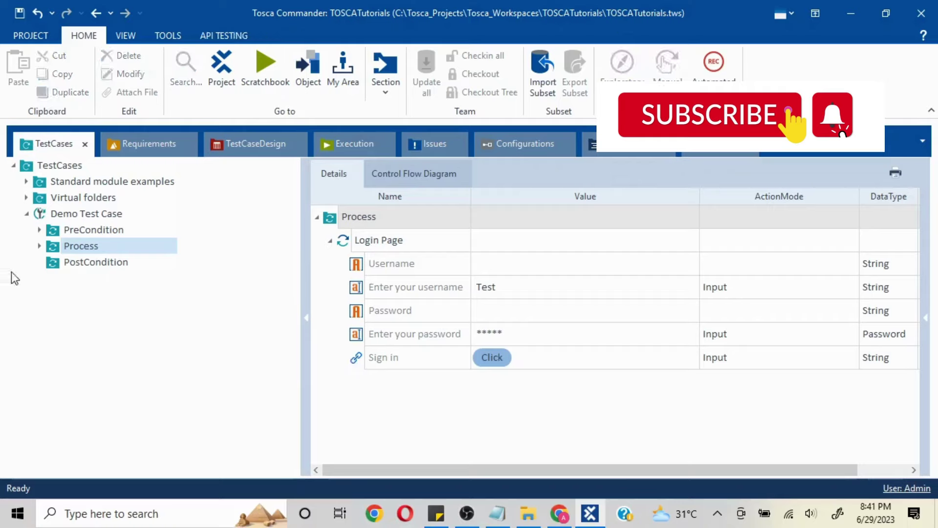
- Select Demo Test Case and execute it with Run in ScratchBook
left_click(93, 216)
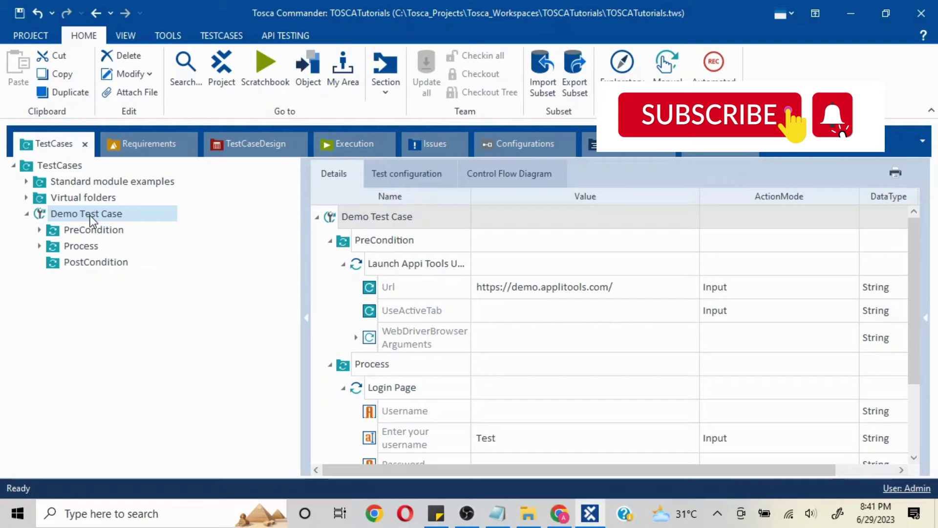
right_click(93, 221)
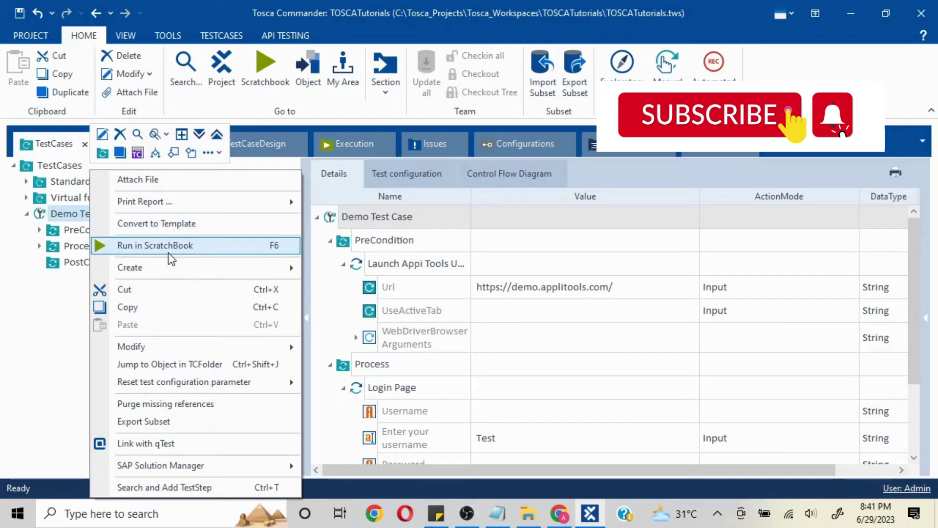
left_click(53, 216)
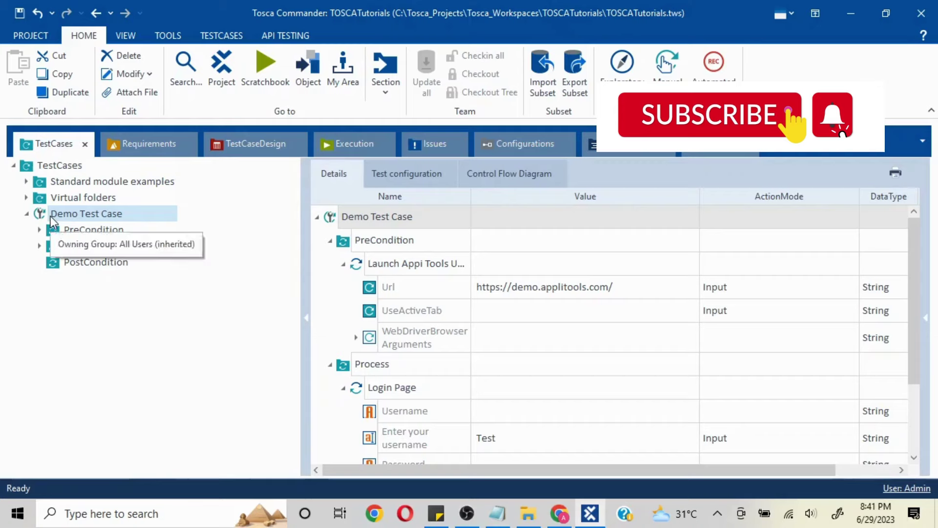
right_click(51, 215)
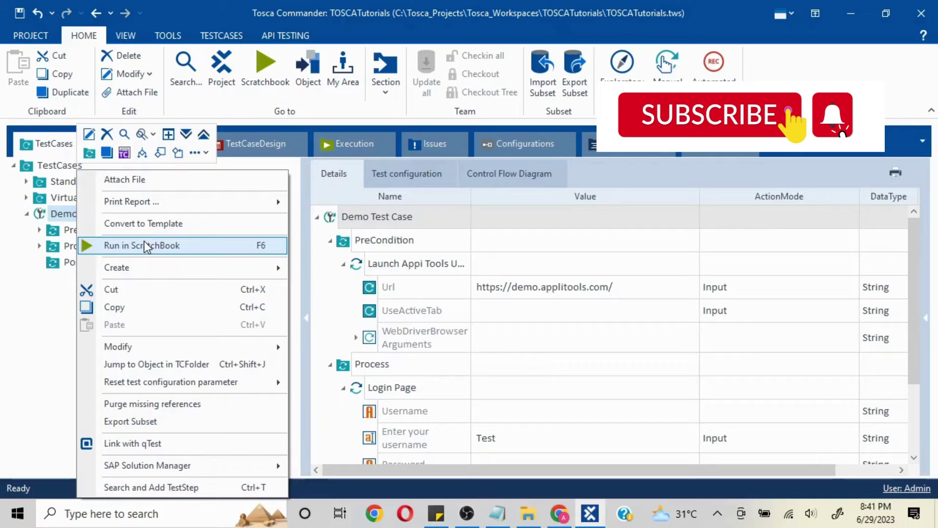
left_click(153, 246)
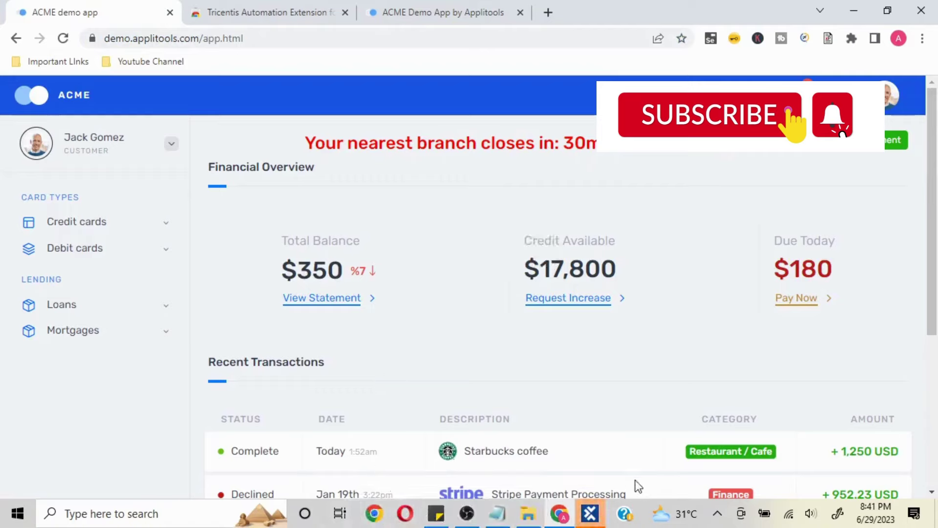
- Maximize ScratchBook, expand all results to confirm each Login Page step passed, then close it
left_click(597, 522)
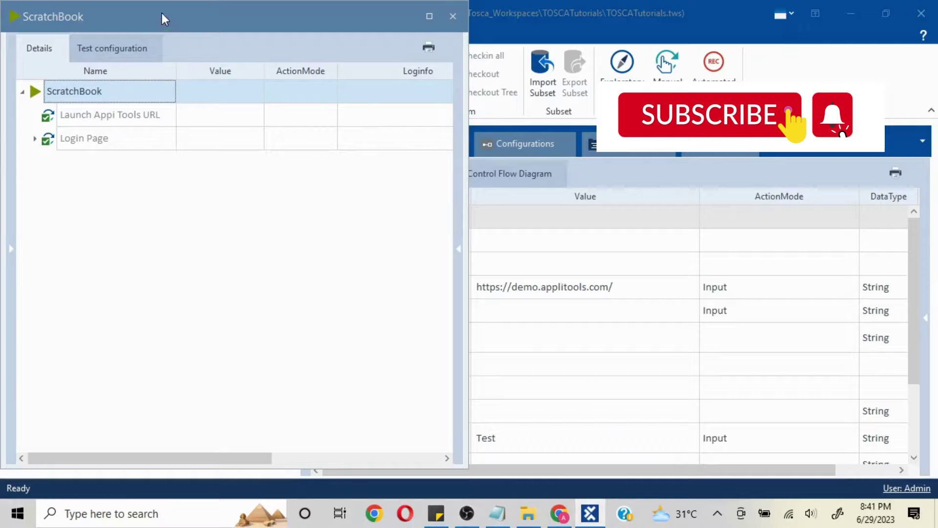
left_click_drag(163, 18, 324, 16)
double_click(324, 16)
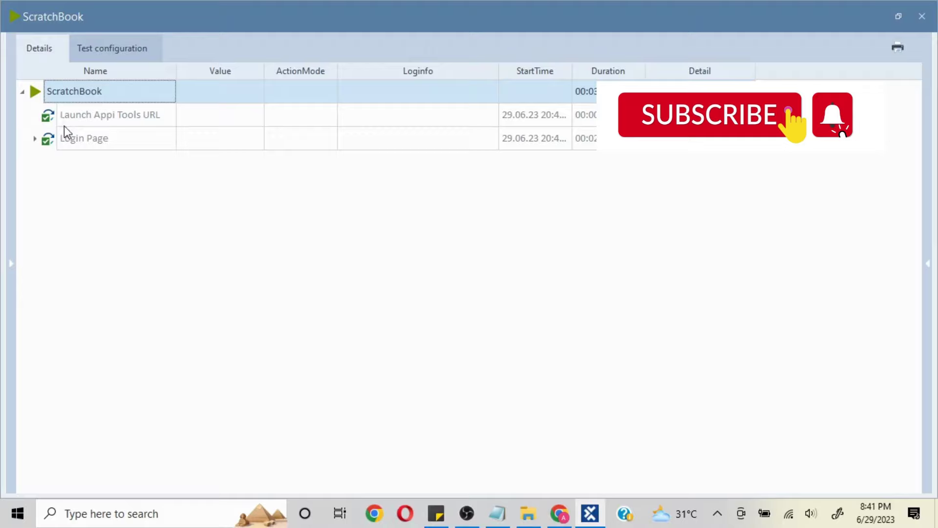
right_click(62, 93)
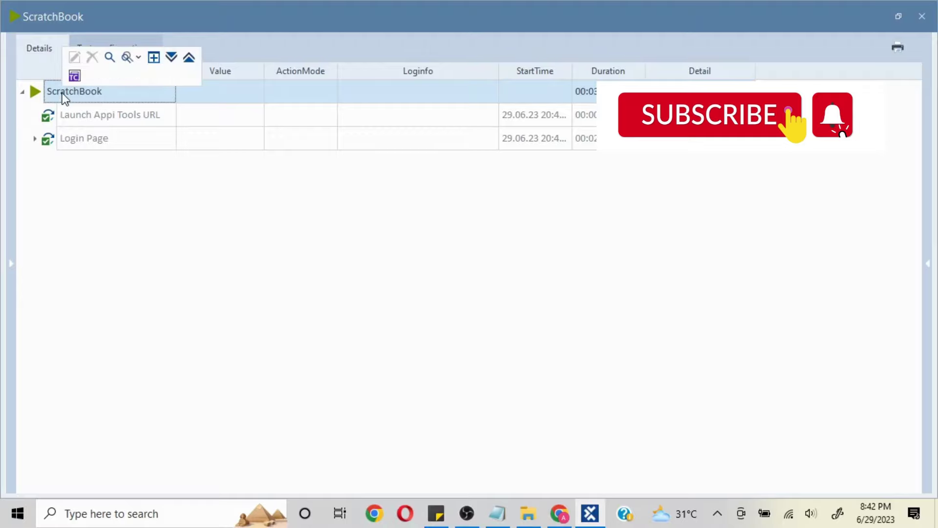
left_click(172, 58)
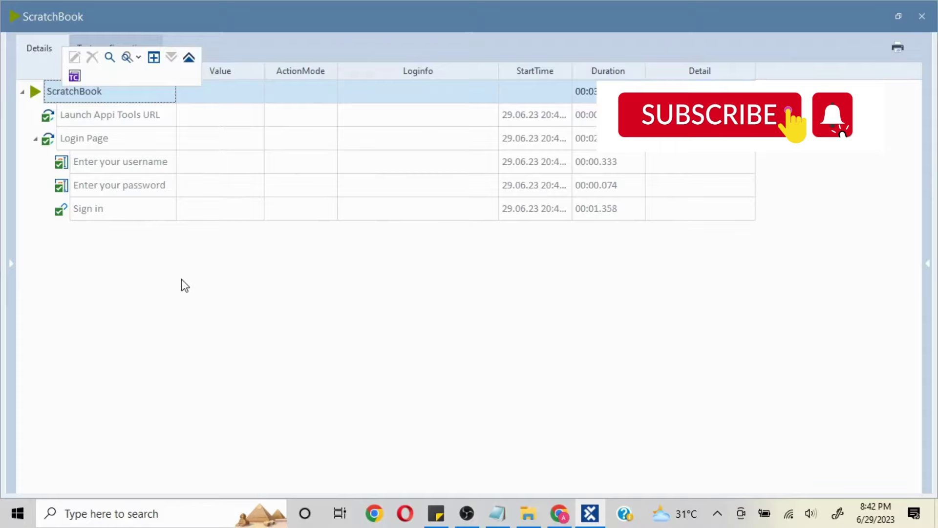
left_click(922, 16)
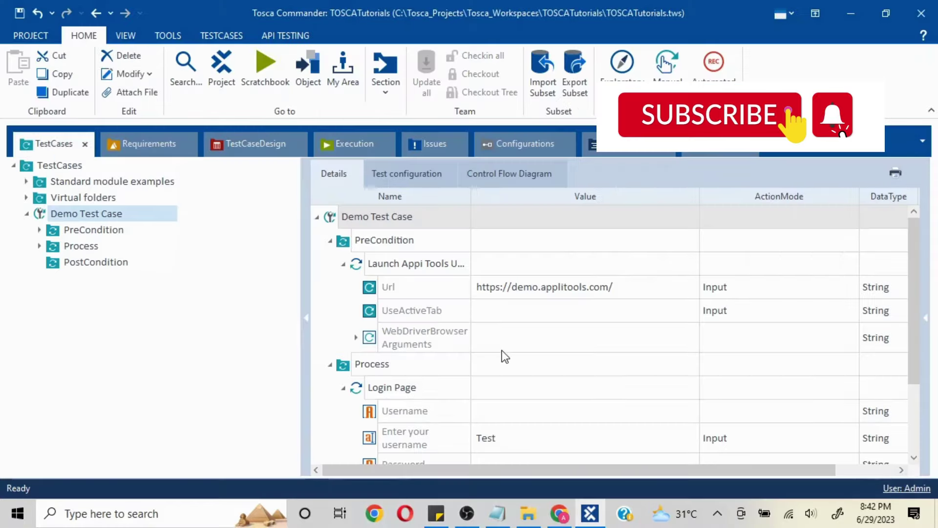
scroll(505, 356, "down", 2)
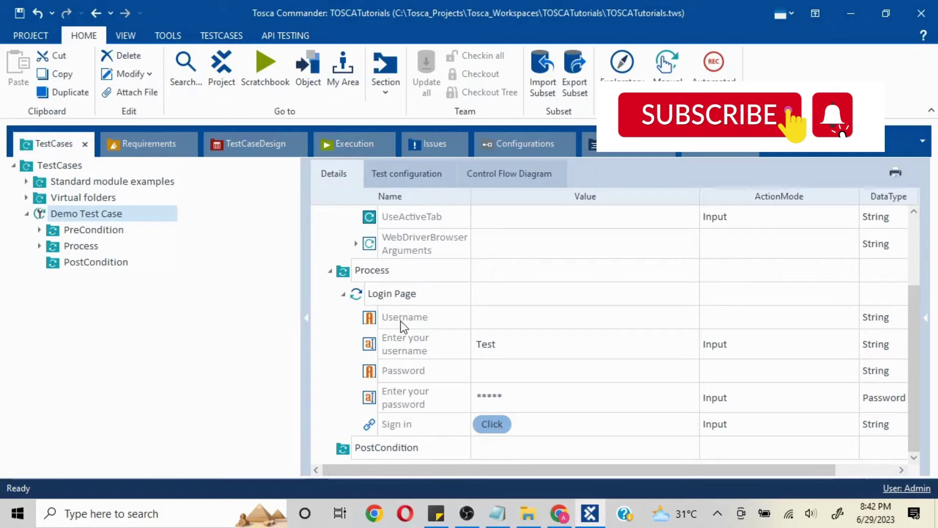
- Select the Login Page Username step, check the ACME app, and set its ActionMode to Verify
left_click(376, 320)
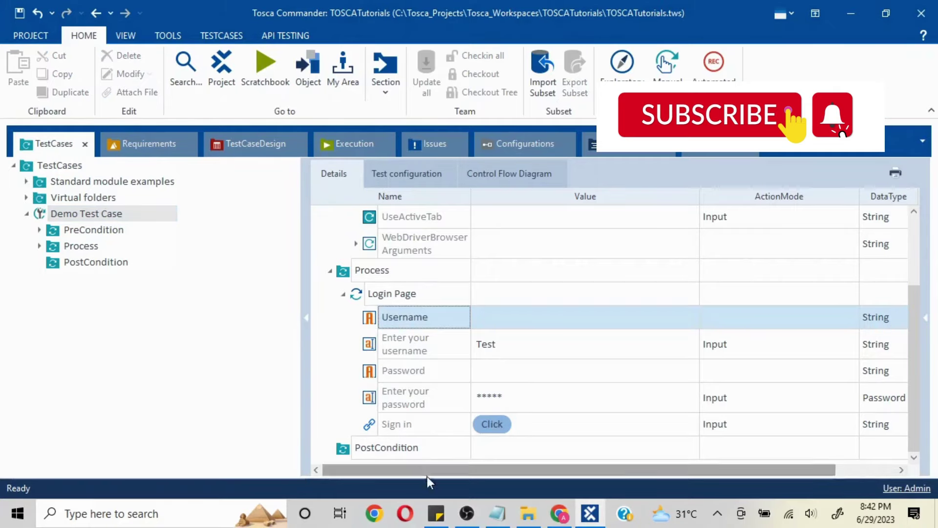
left_click(556, 522)
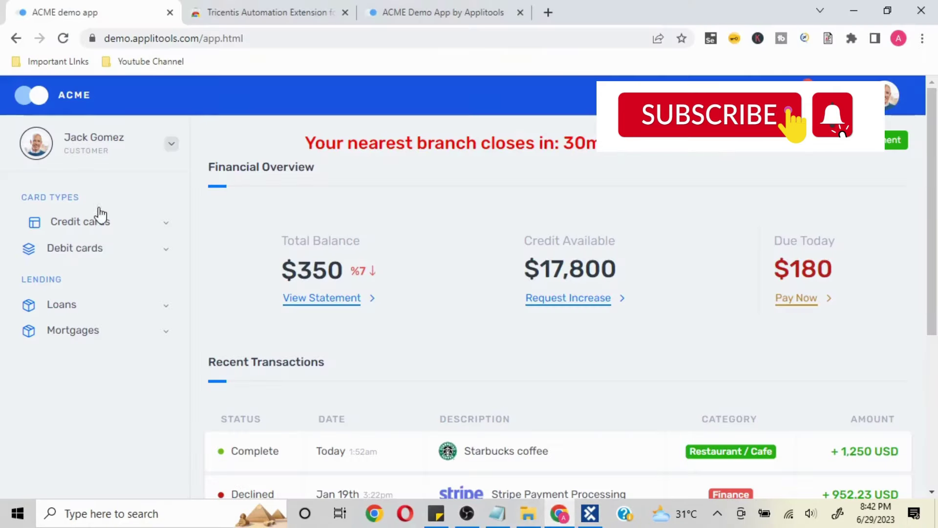
left_click(850, 10)
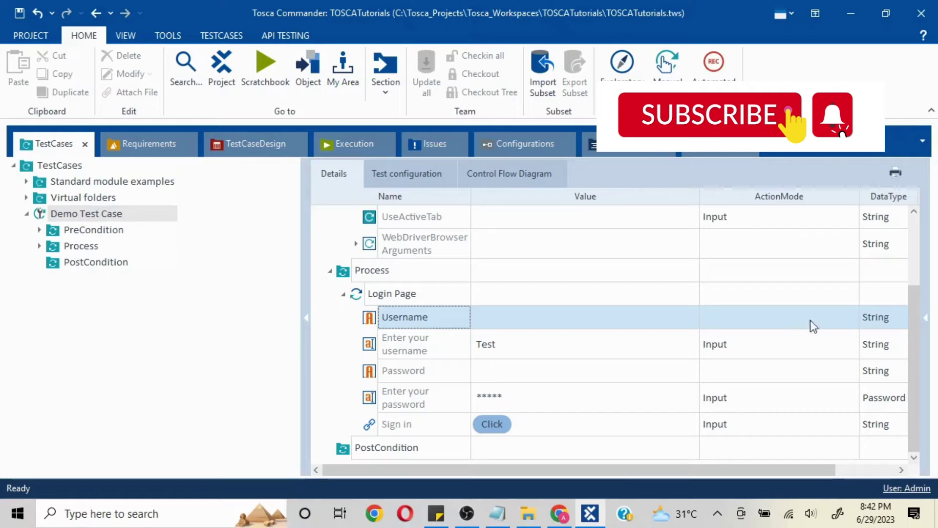
left_click(692, 323)
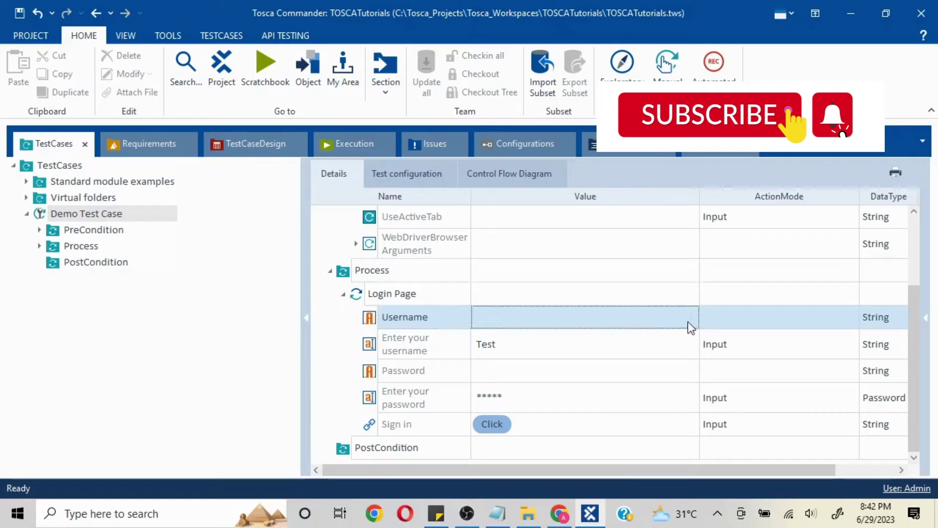
left_click(851, 321)
left_click(852, 318)
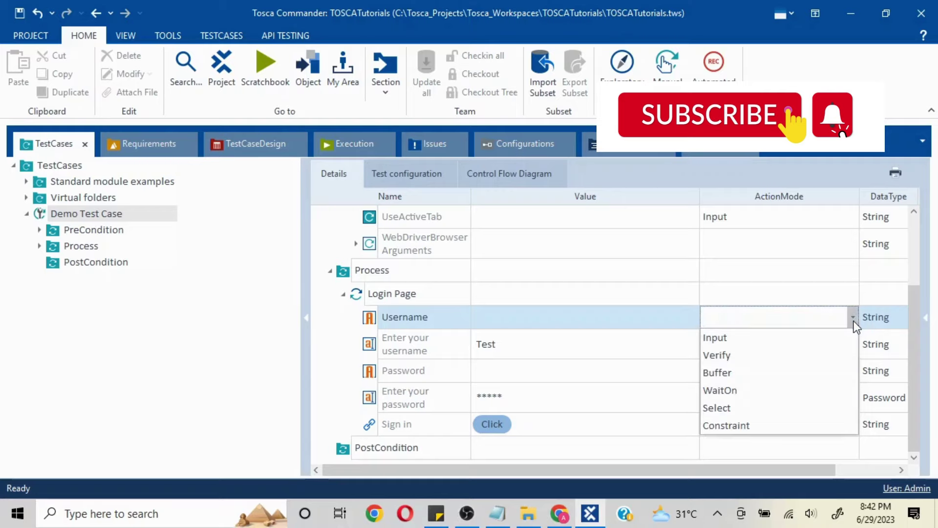
left_click(781, 355)
- Give the Username value the verification condition Exists == True
left_click(559, 326)
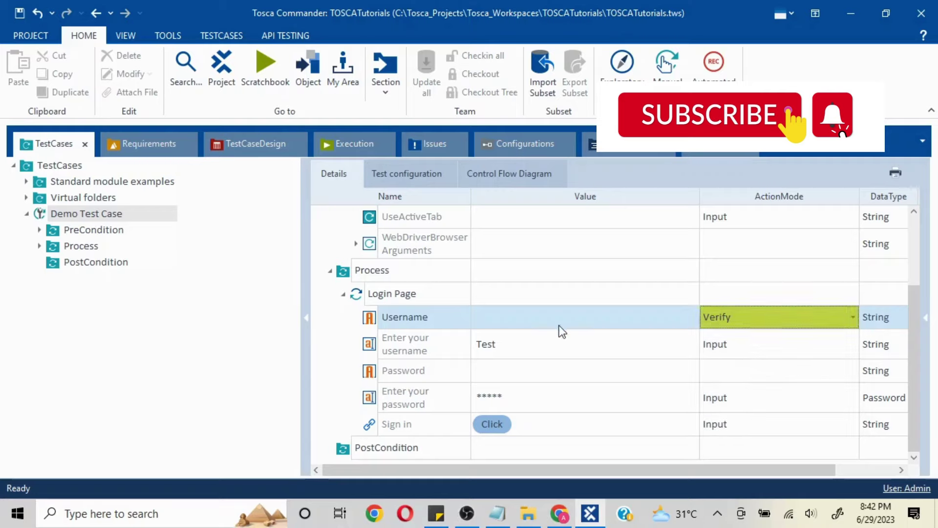
left_click(554, 322)
left_click(689, 323)
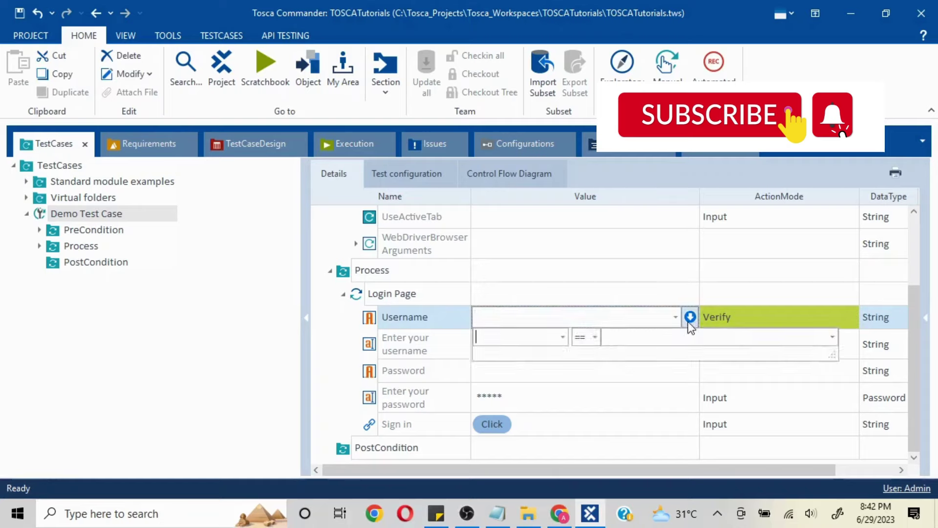
left_click(563, 341)
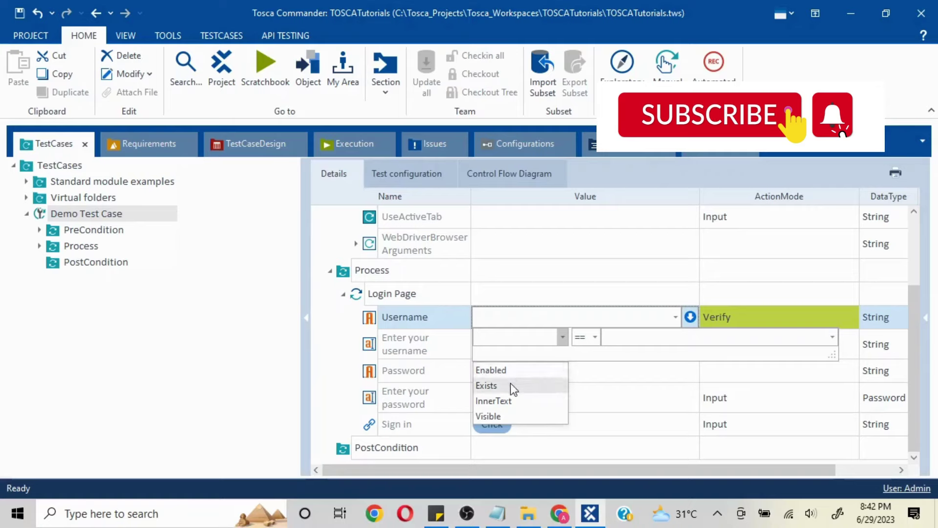
left_click(636, 340)
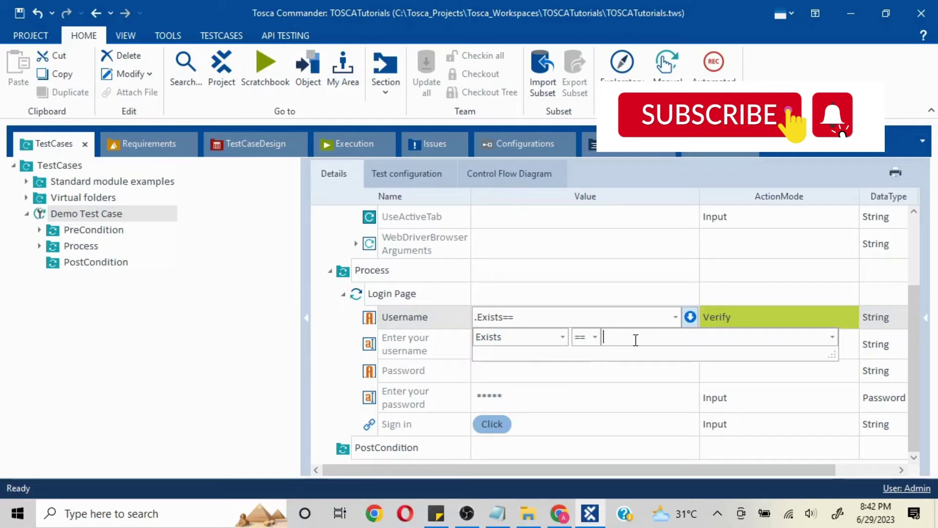
type("True")
left_click(167, 333)
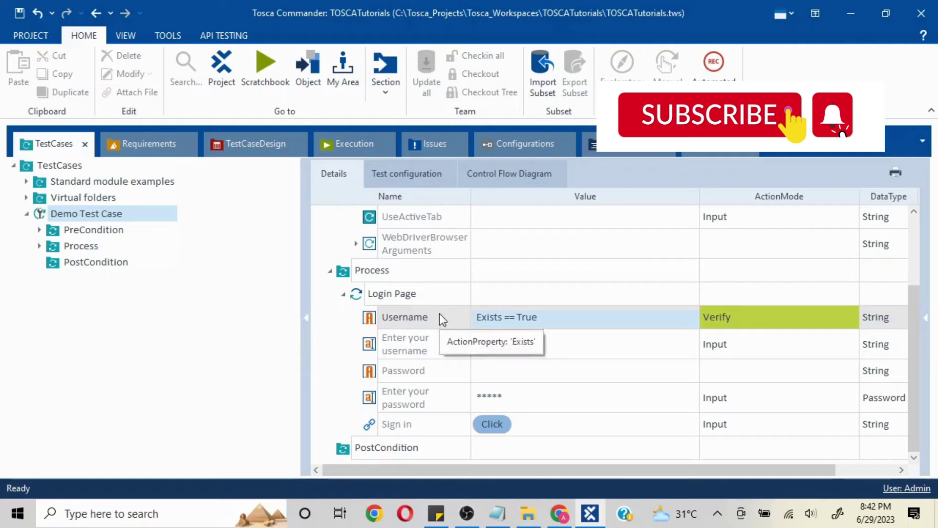
- Run Demo Test Case in ScratchBook and check the Username log shows expected and actual True
right_click(104, 213)
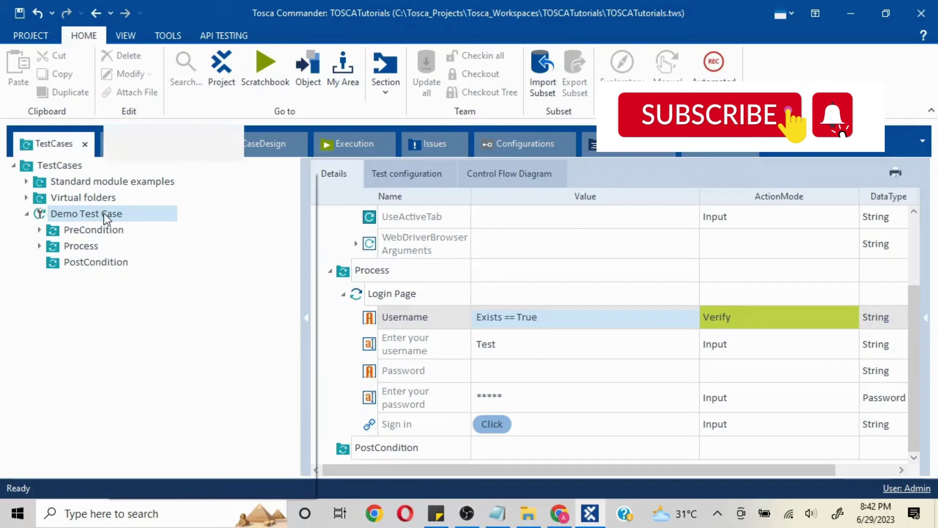
left_click(168, 245)
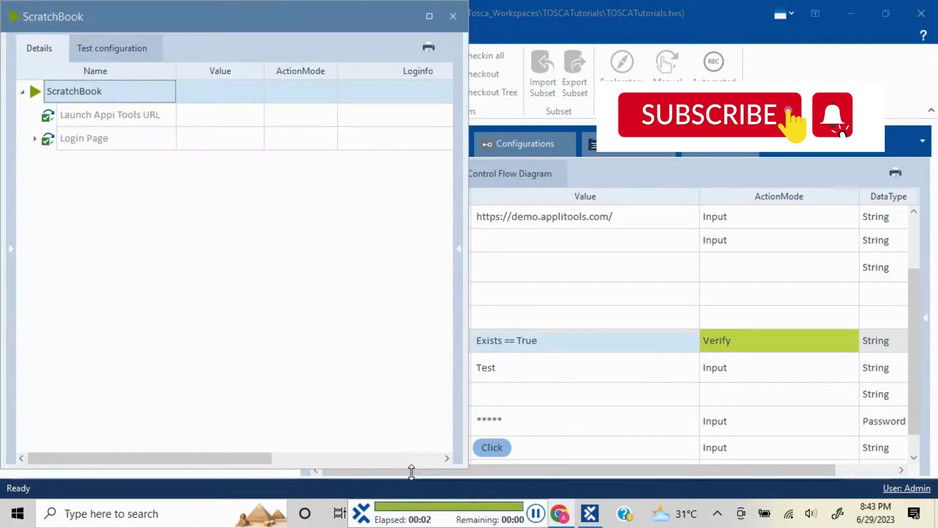
left_click(430, 16)
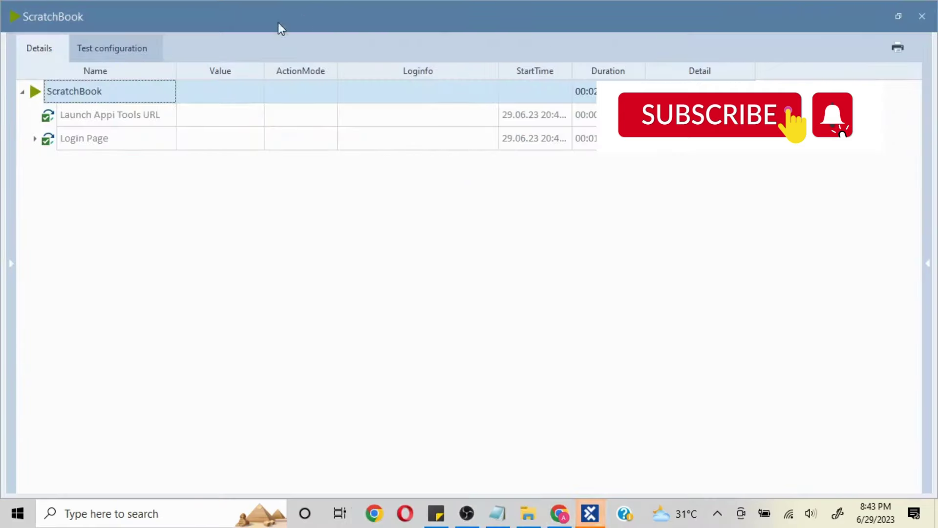
left_click(35, 139)
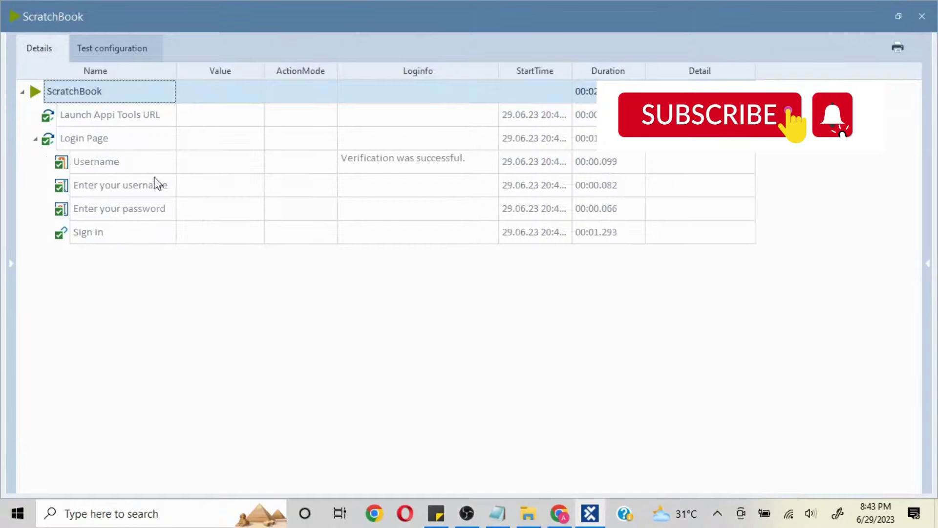
left_click(490, 166)
left_click(491, 162)
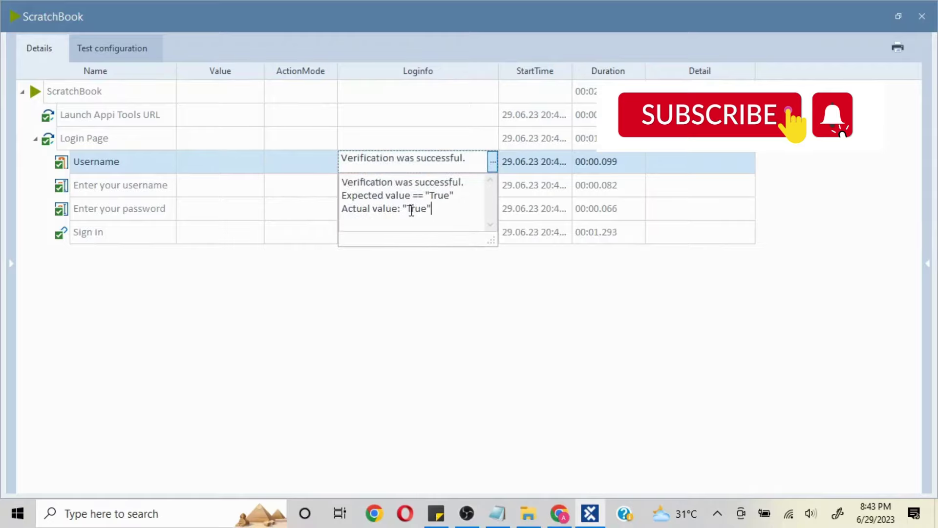
left_click(922, 16)
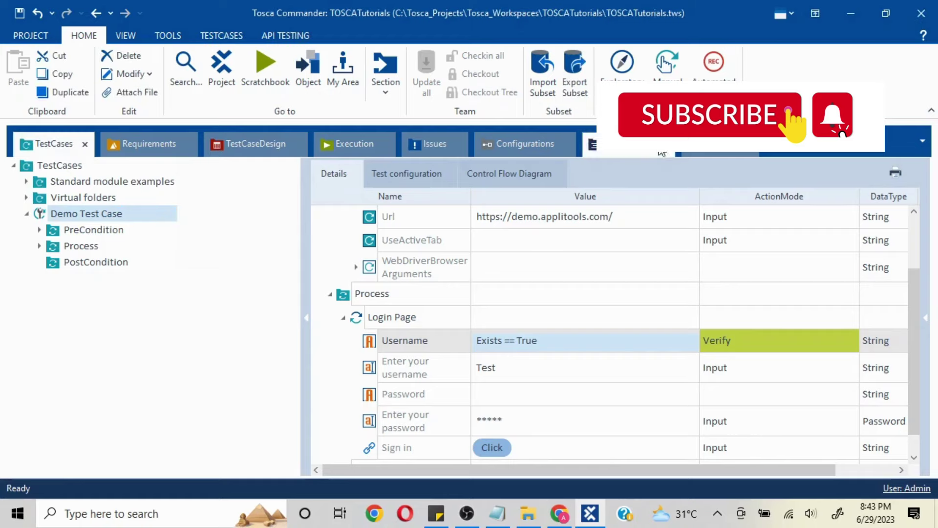
left_click(710, 153)
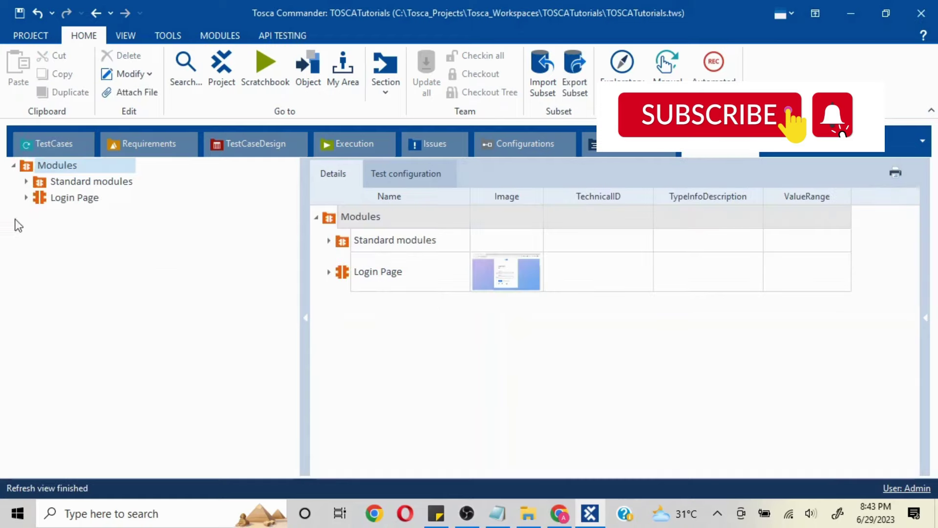
left_click(25, 198)
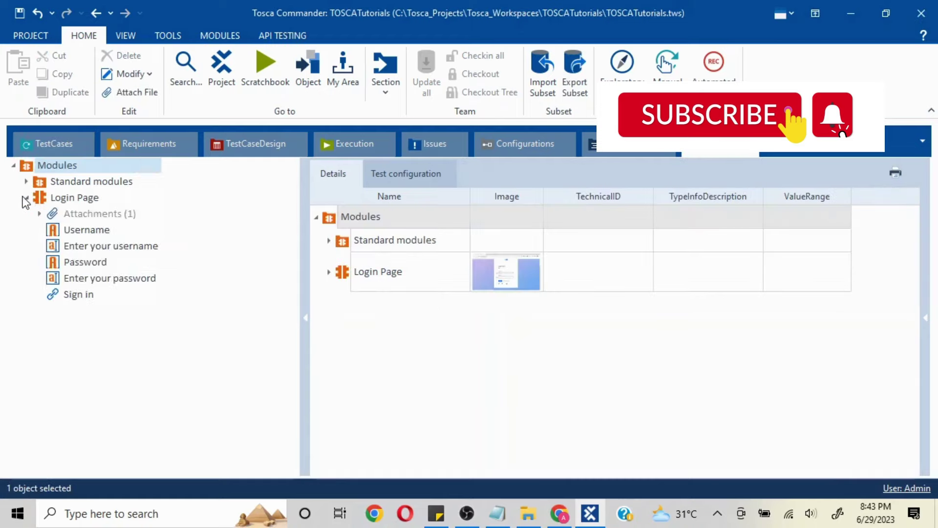
left_click(79, 235)
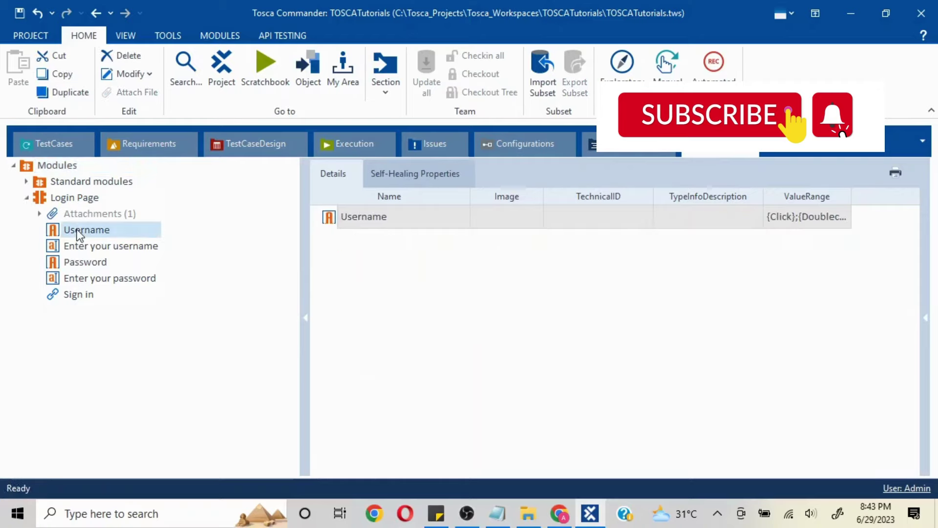
left_click(926, 329)
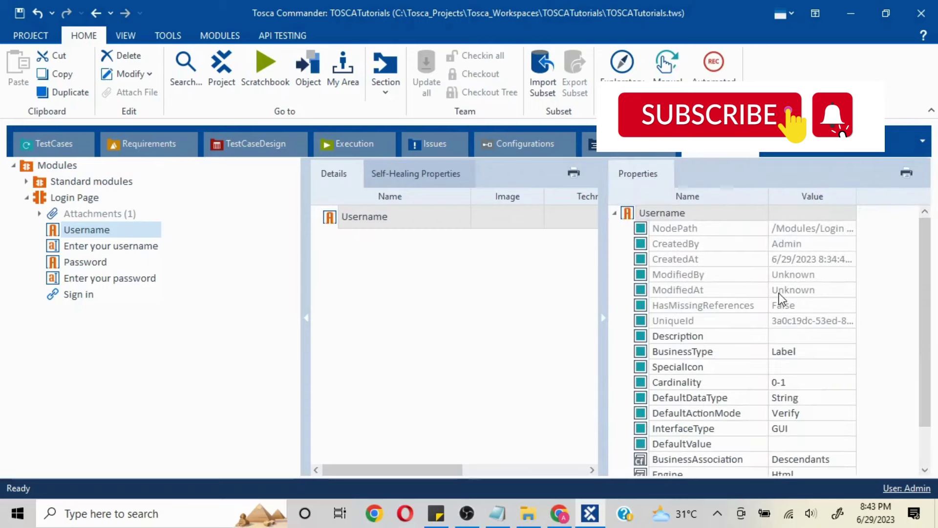
scroll(781, 299, "down", 2)
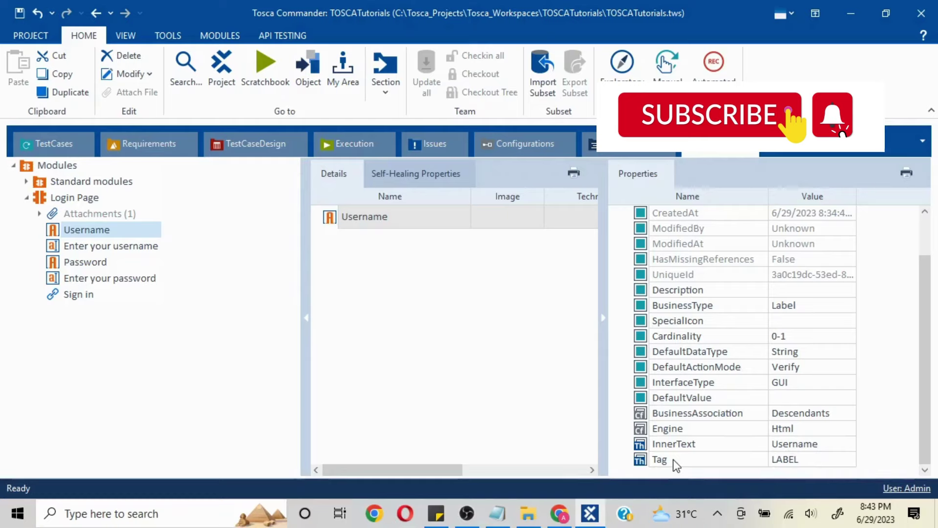
left_click(814, 445)
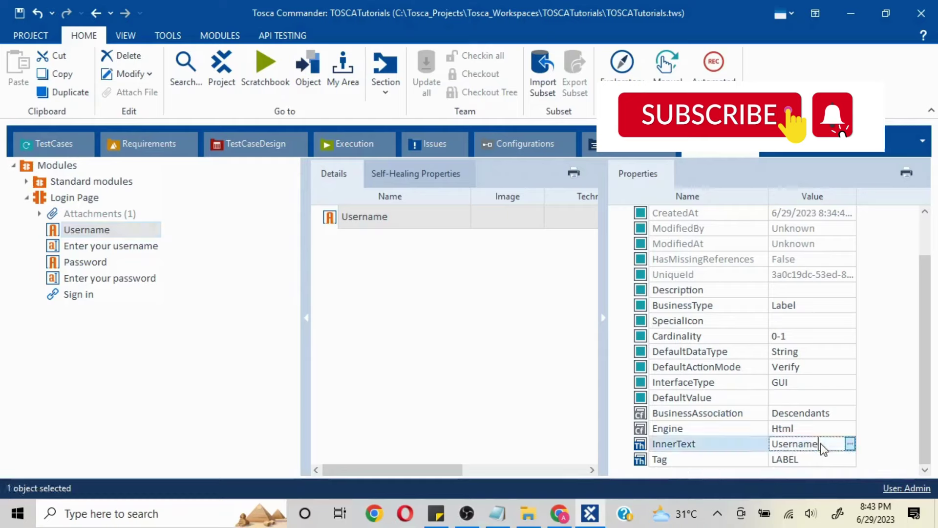
key("shift+Home")
key("ctrl+c")
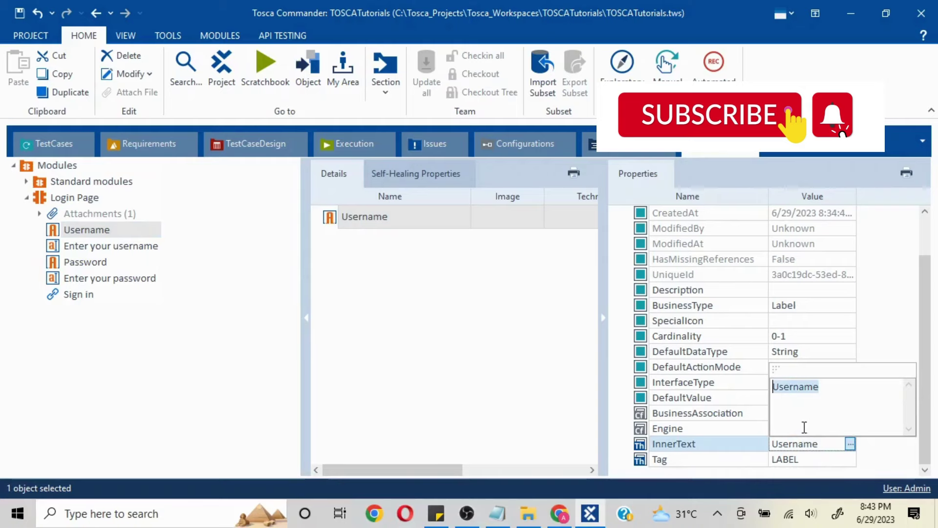
- Switch the Username condition's property to InnerText and paste Username as the expected value
left_click(35, 147)
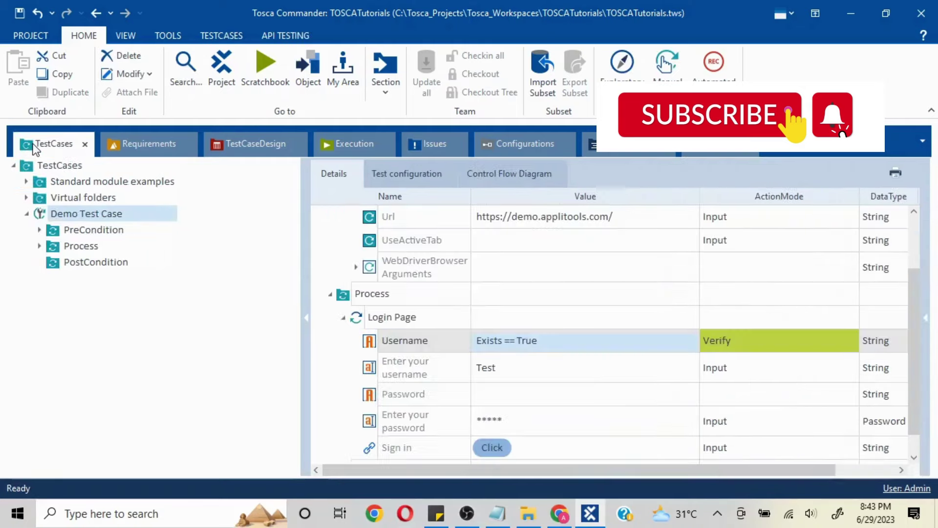
left_click(650, 339)
left_click(690, 340)
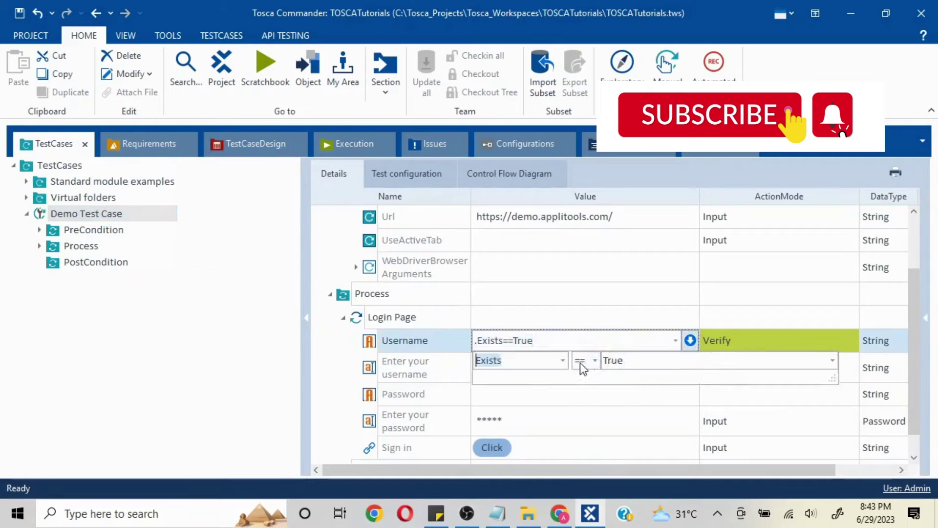
left_click(563, 364)
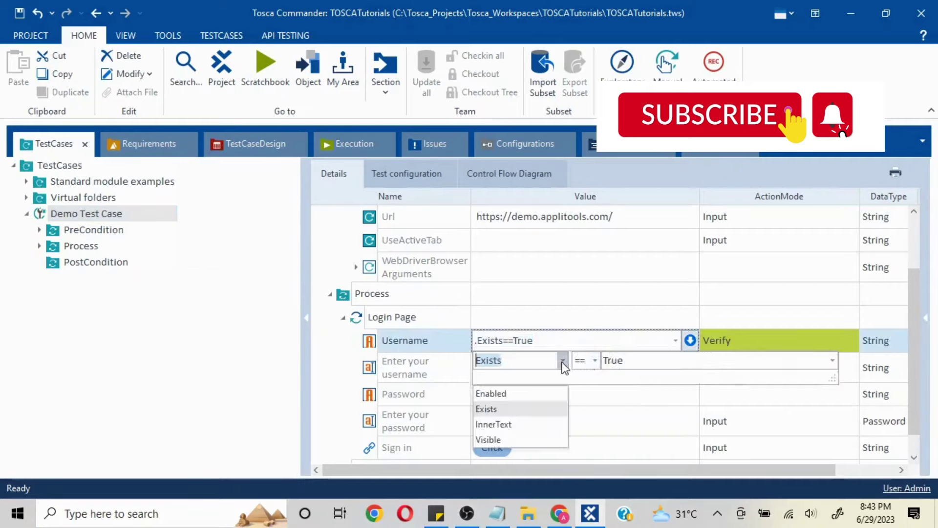
left_click(543, 421)
left_click(636, 362)
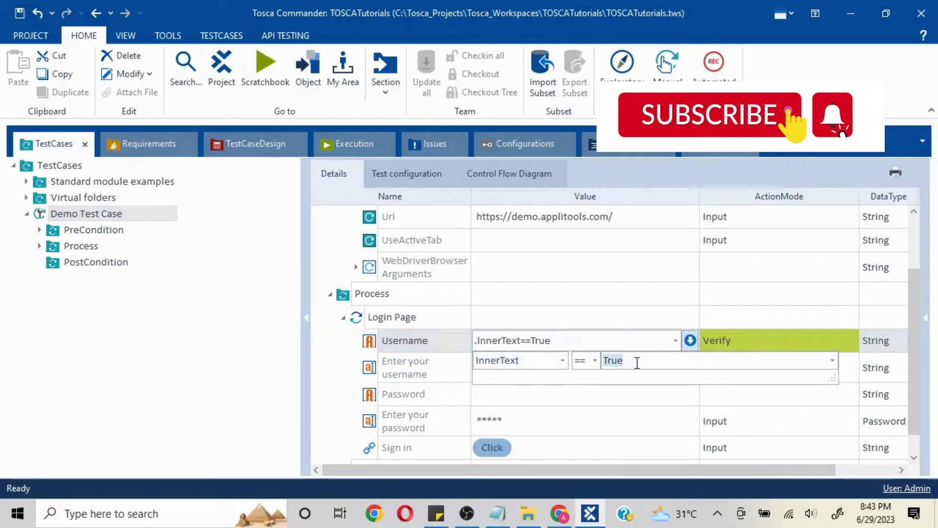
key("ctrl+v")
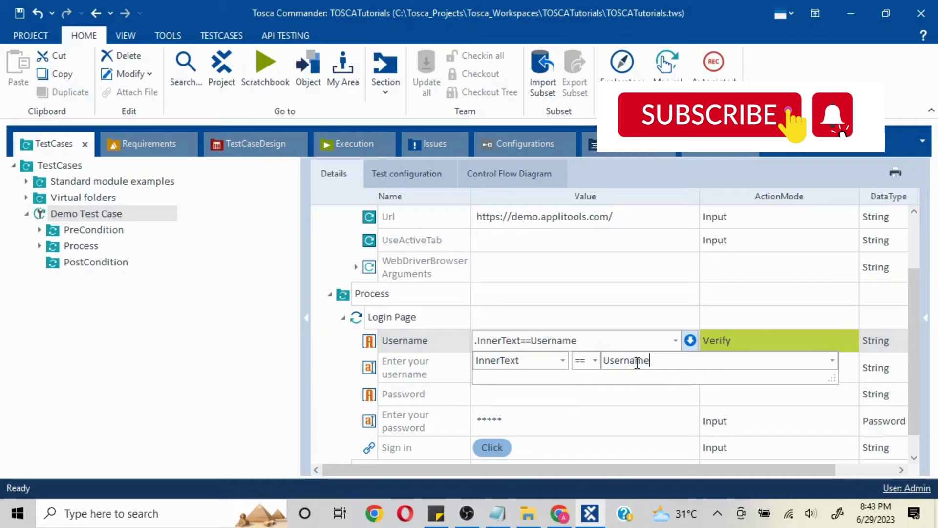
left_click(162, 303)
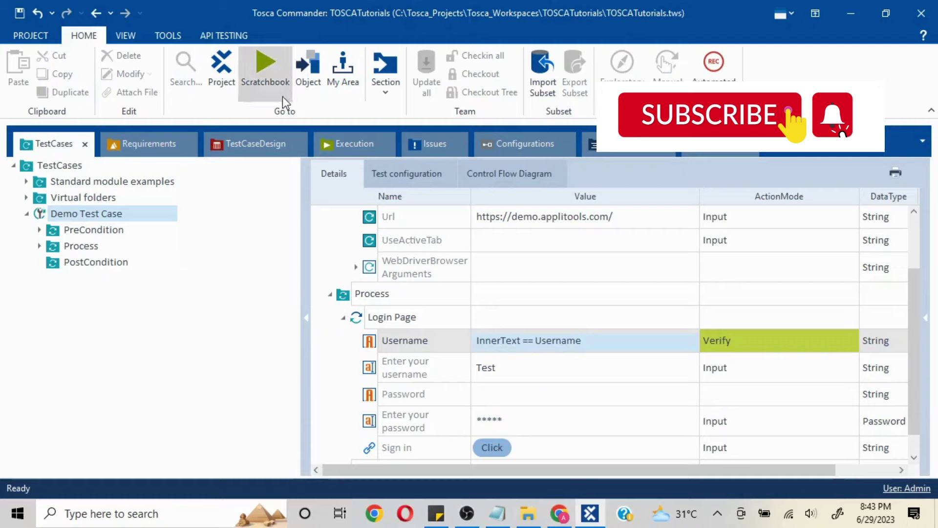
- Rerun Demo Test Case in ScratchBook and inspect the Username log passing on InnerText 'Username'
right_click(143, 215)
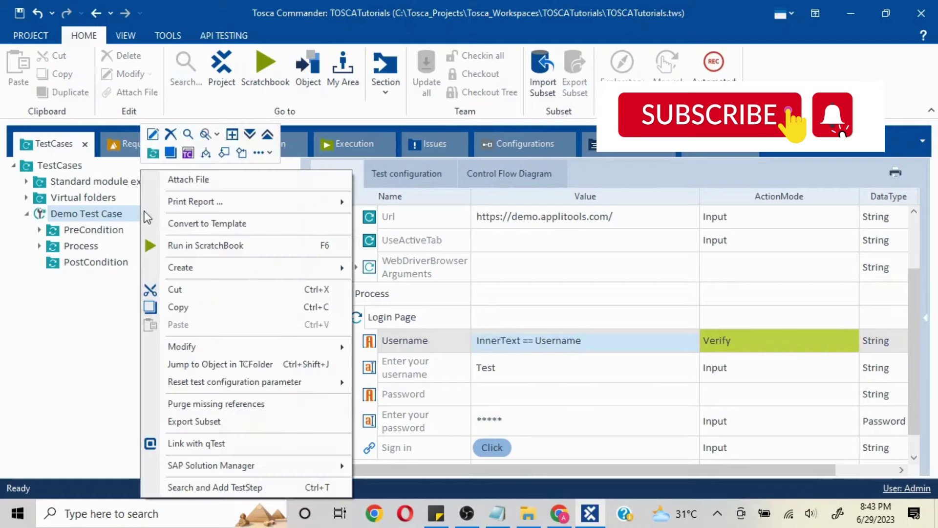
left_click(211, 246)
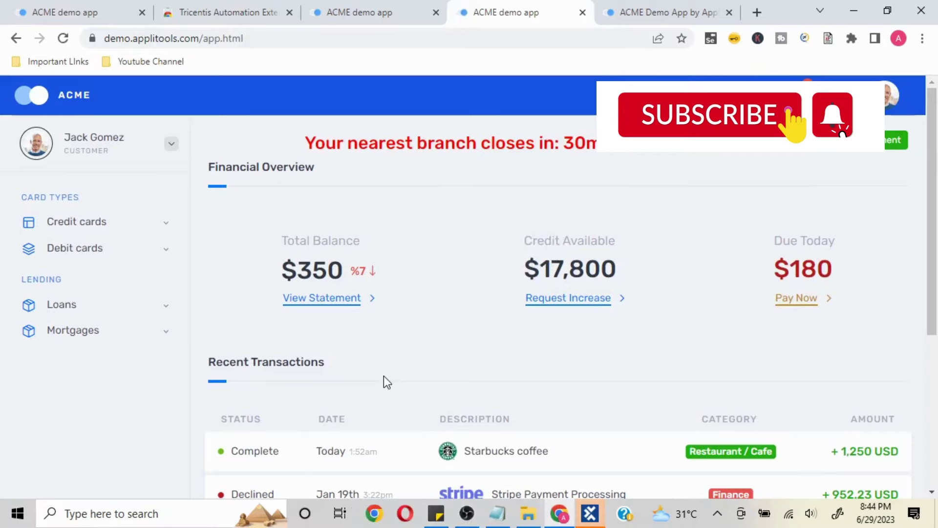
left_click(590, 513)
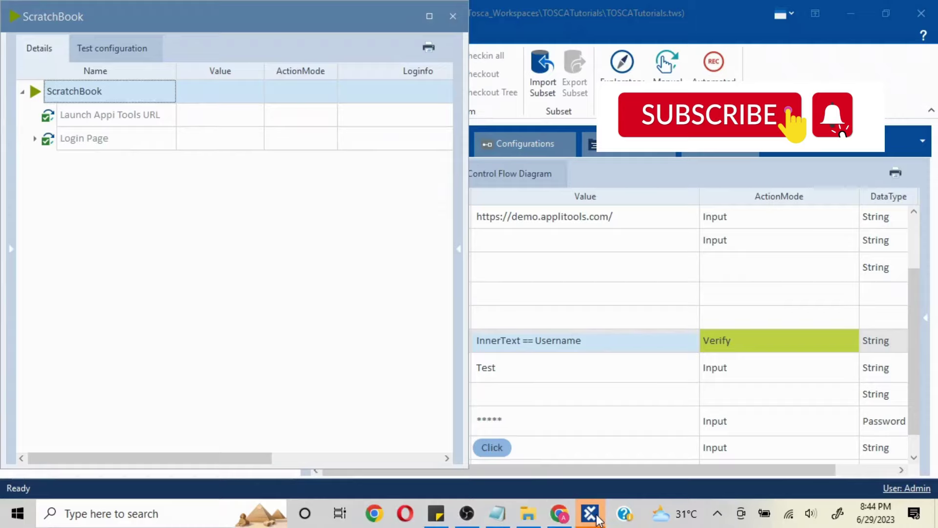
left_click(37, 140)
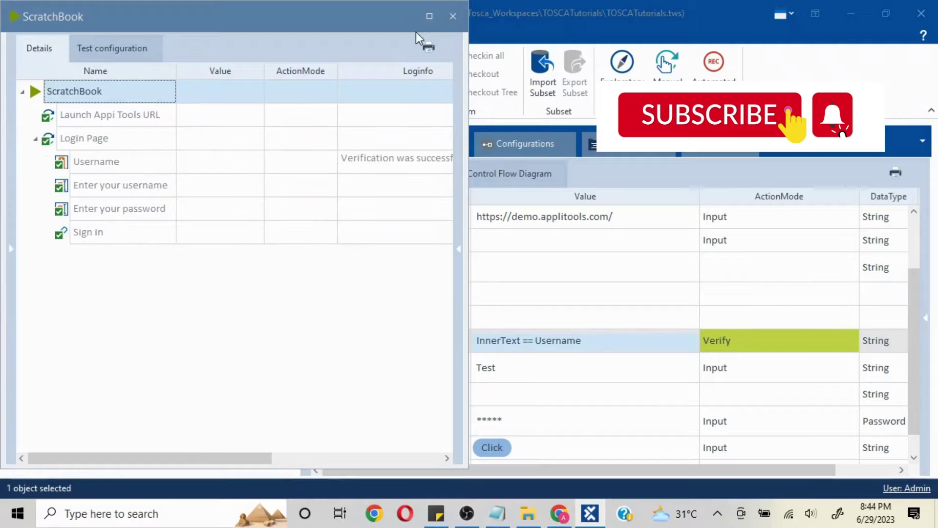
left_click(428, 16)
left_click(479, 168)
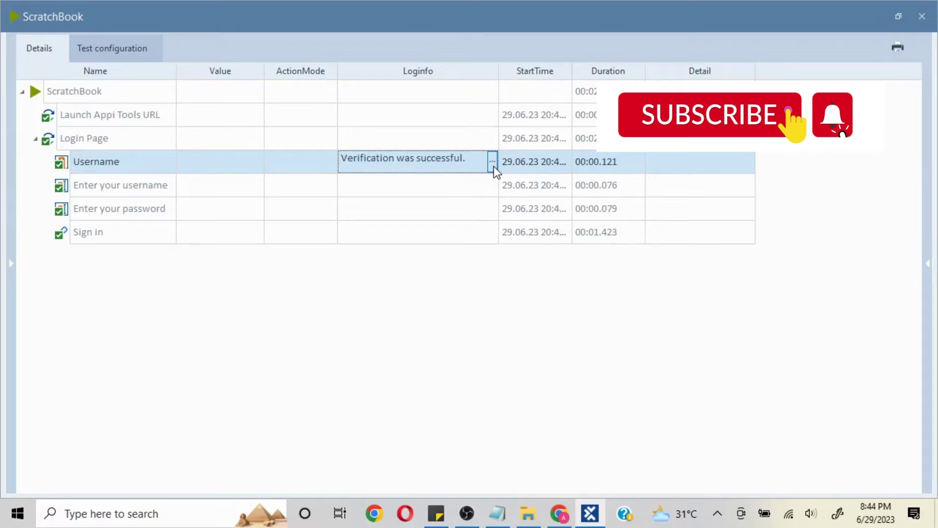
left_click(493, 166)
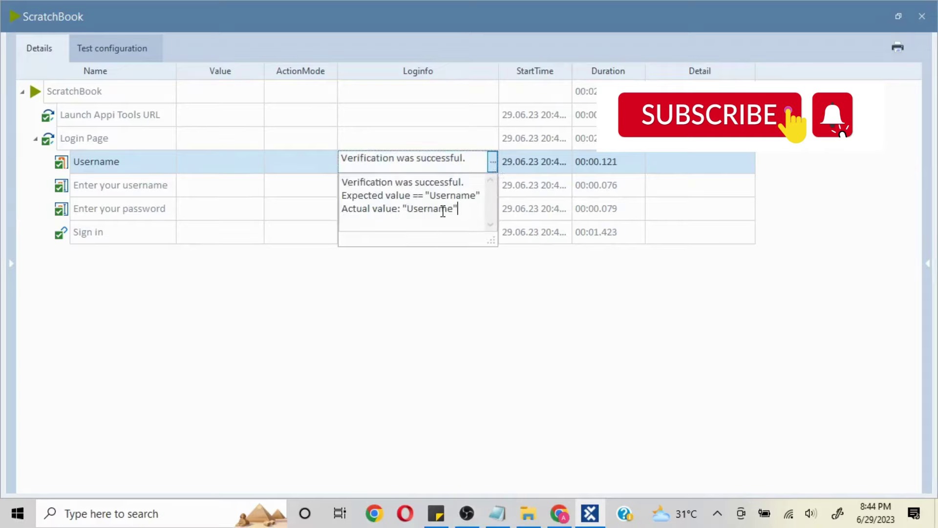
- Close ScratchBook and bring up the SampleTestCaseCreation.txt notes in Notepad
left_click(494, 160)
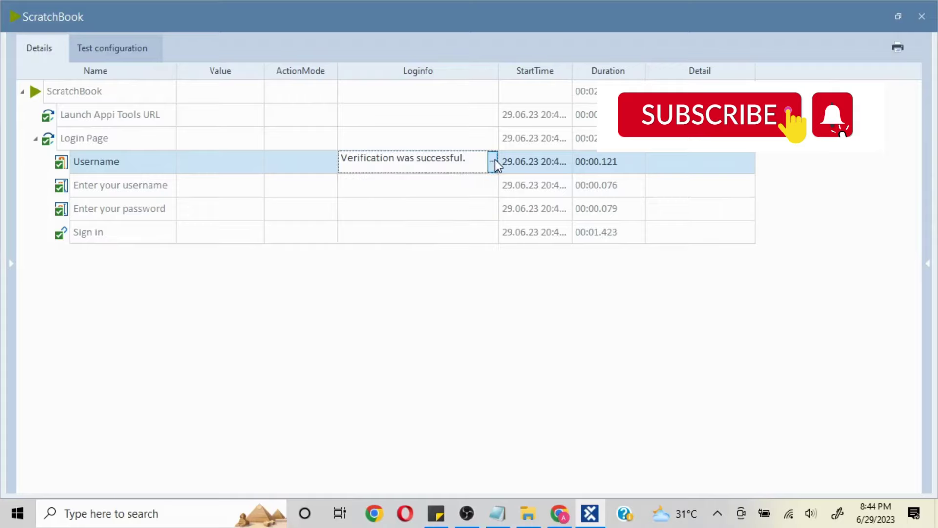
left_click(922, 16)
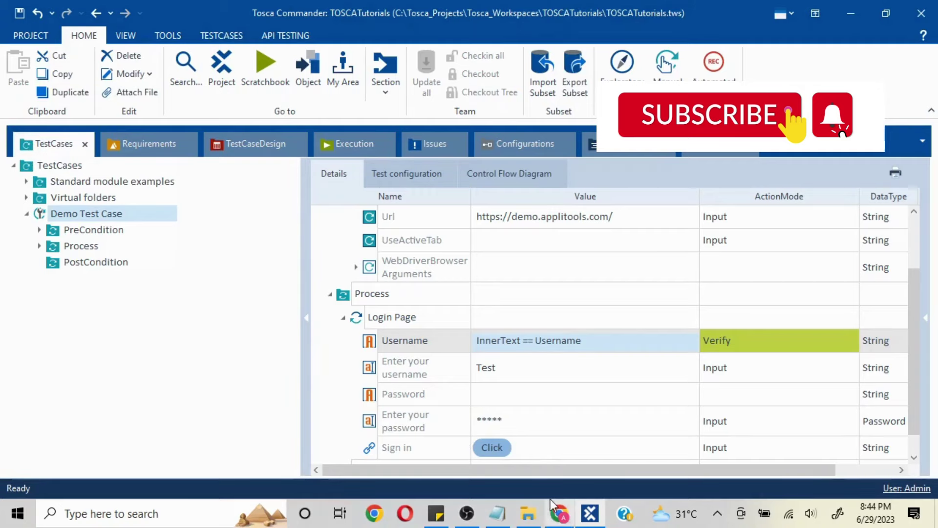
mouse_move(562, 517)
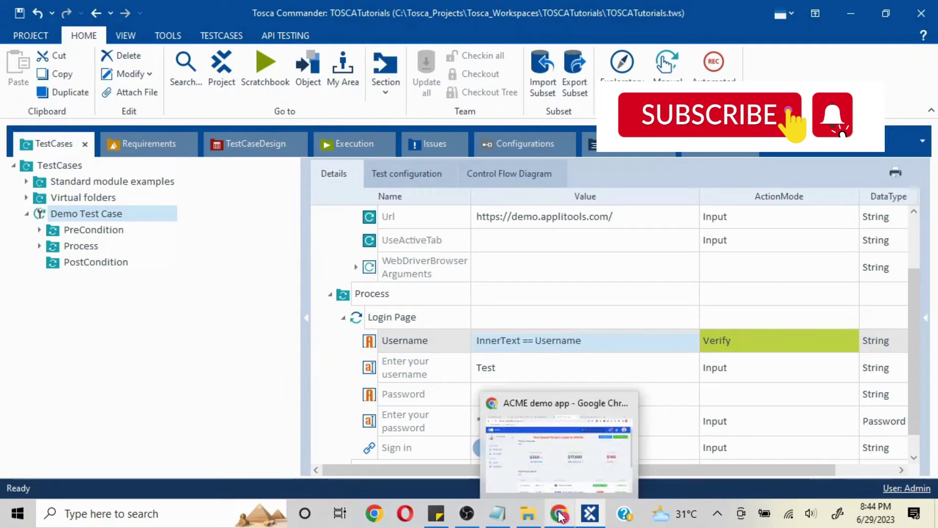
left_click(497, 514)
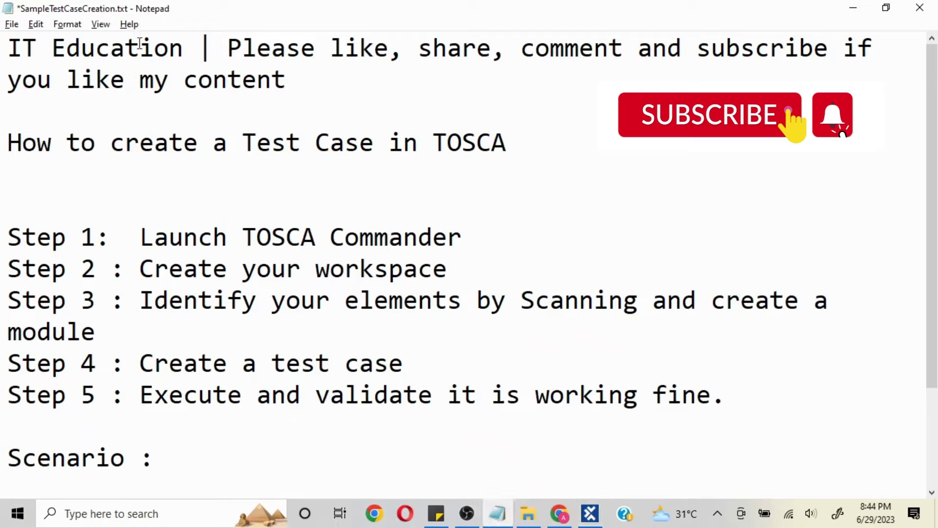